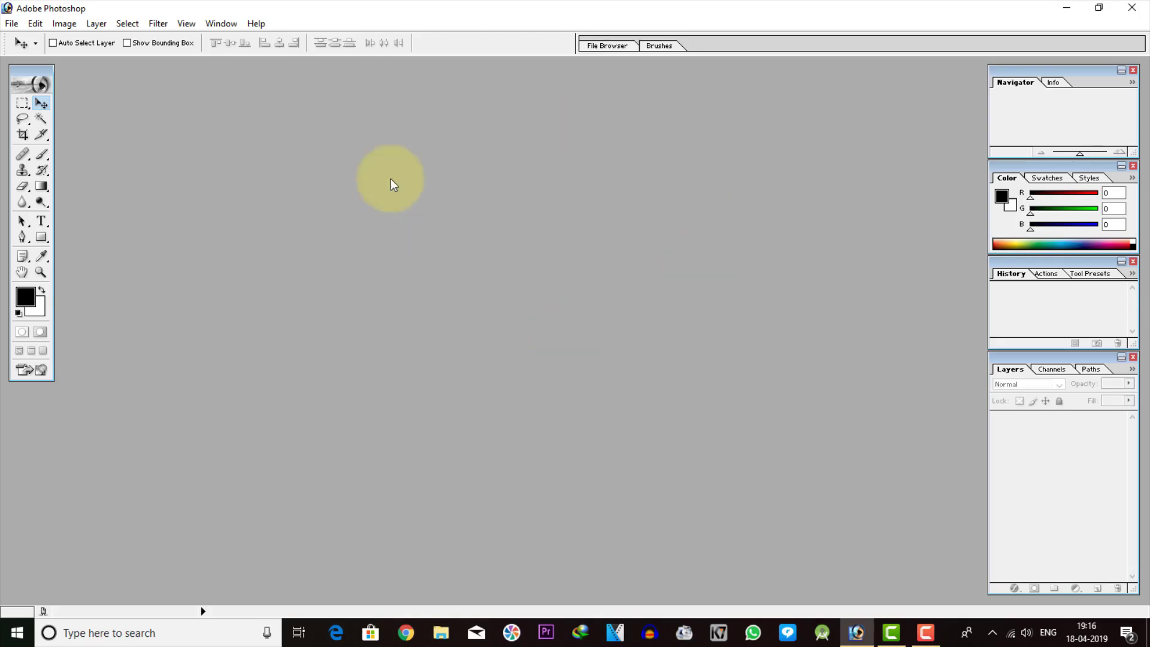
Step: Open the photo 20140930_094451.jpg from the Desktop folder
double_click(426, 221)
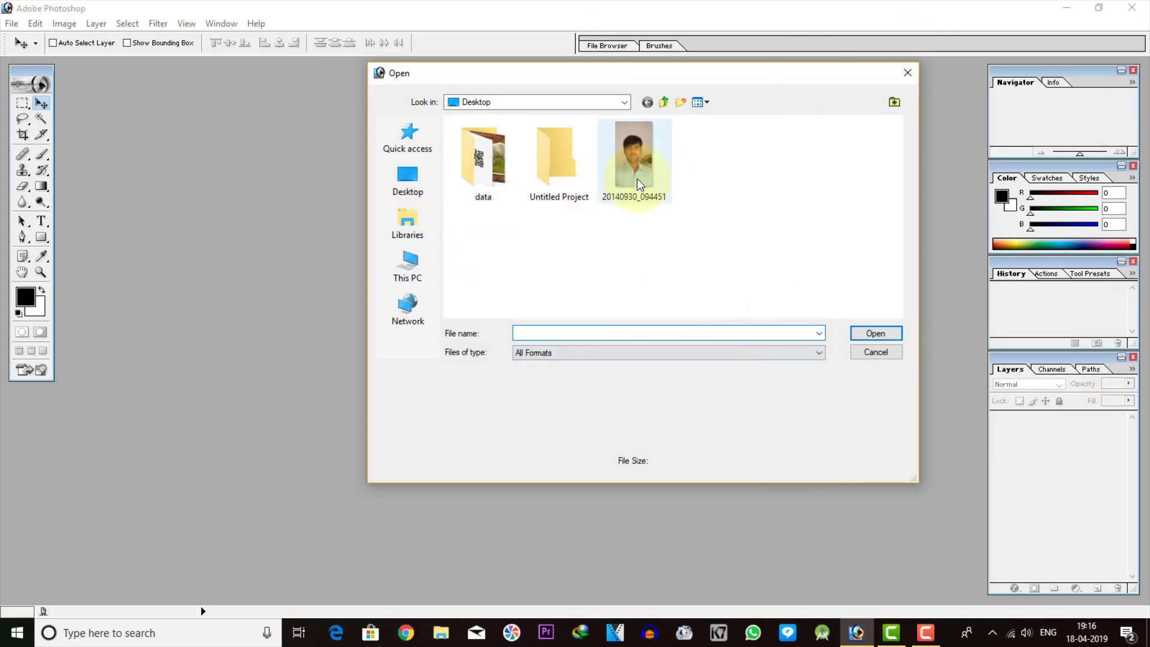
left_click(623, 103)
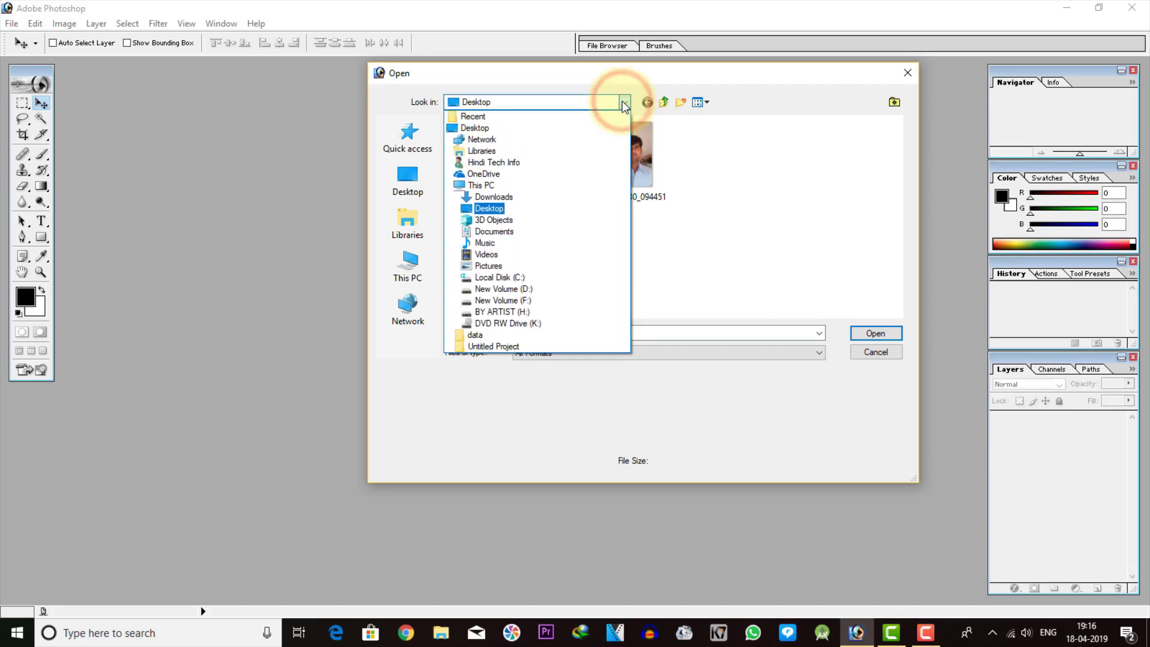
left_click(623, 105)
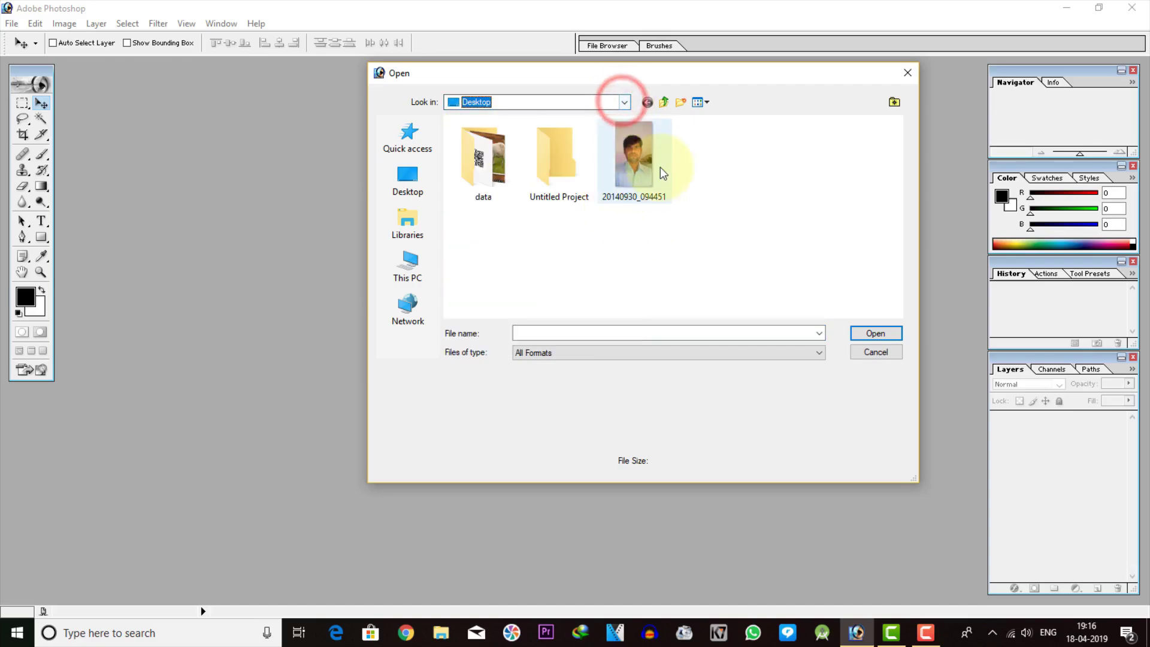
left_click(639, 171)
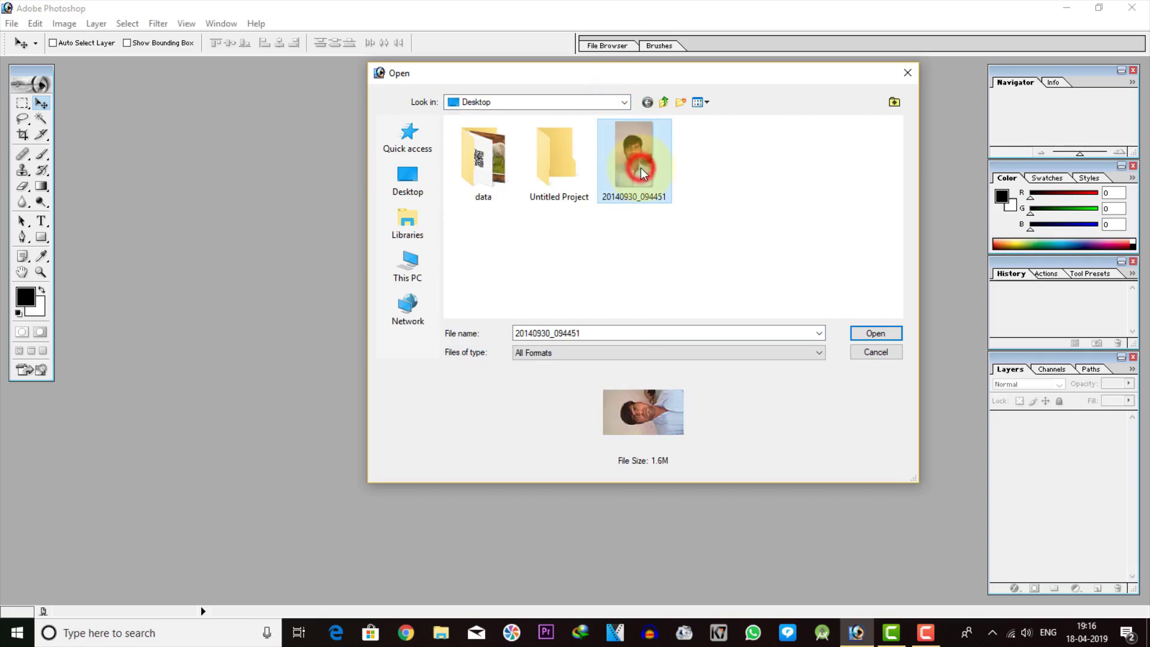
left_click(872, 337)
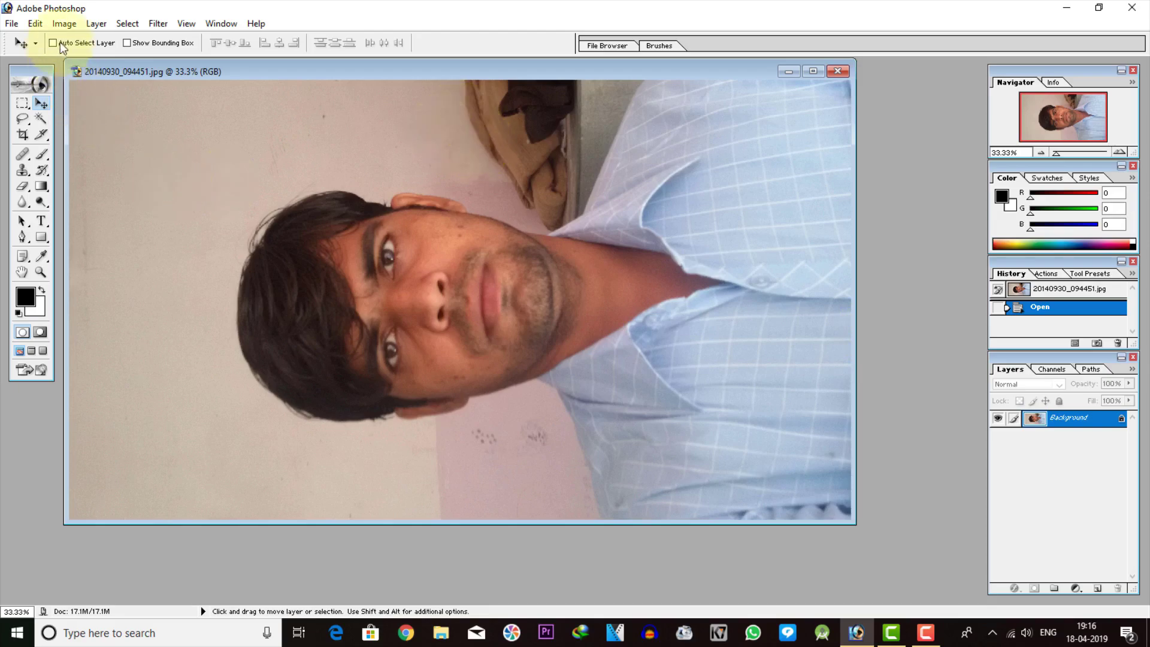
Step: Rotate the canvas 90° clockwise, maximize the photo window and zoom out to see it whole
left_click(64, 25)
mouse_move(100, 166)
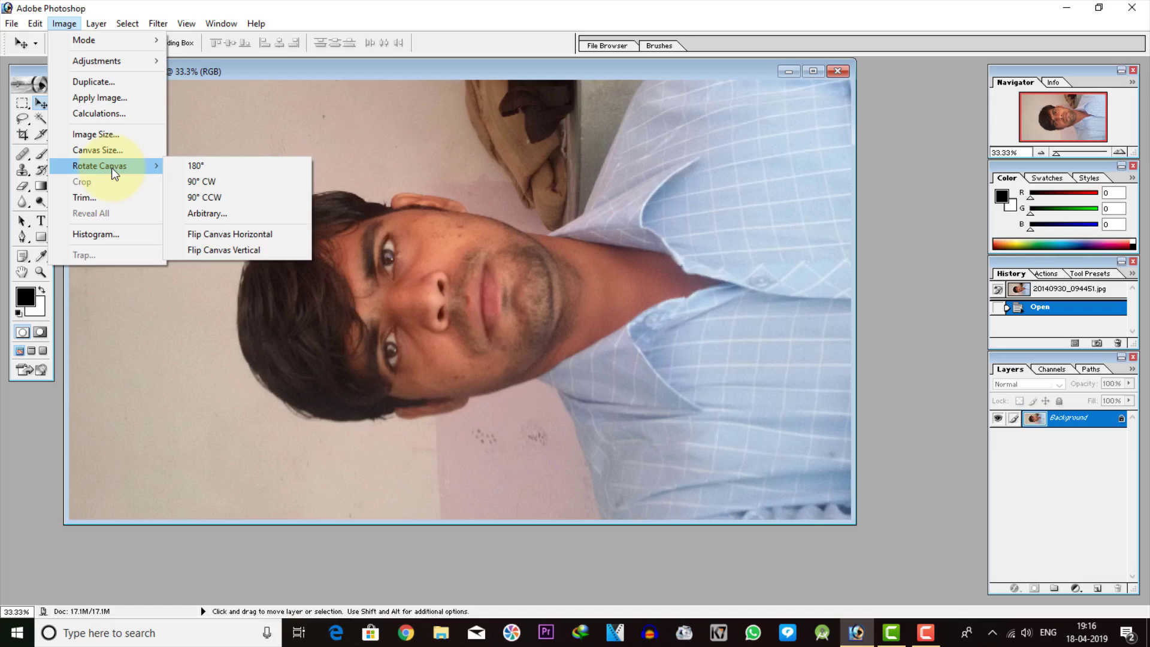
left_click(206, 183)
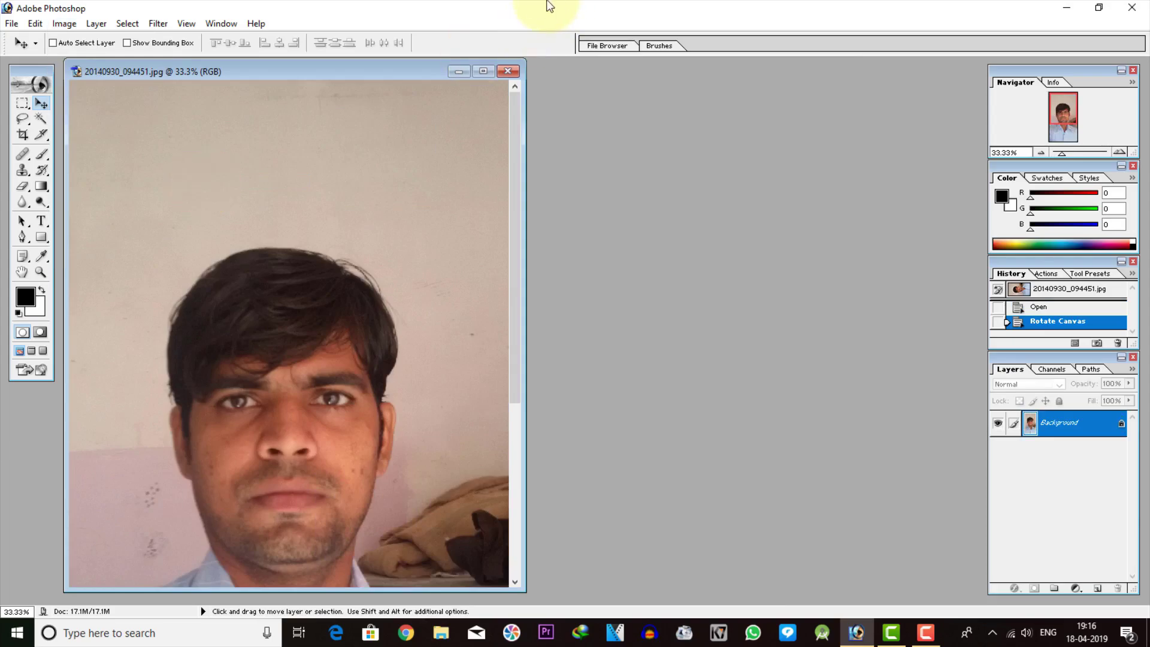
left_click(483, 72)
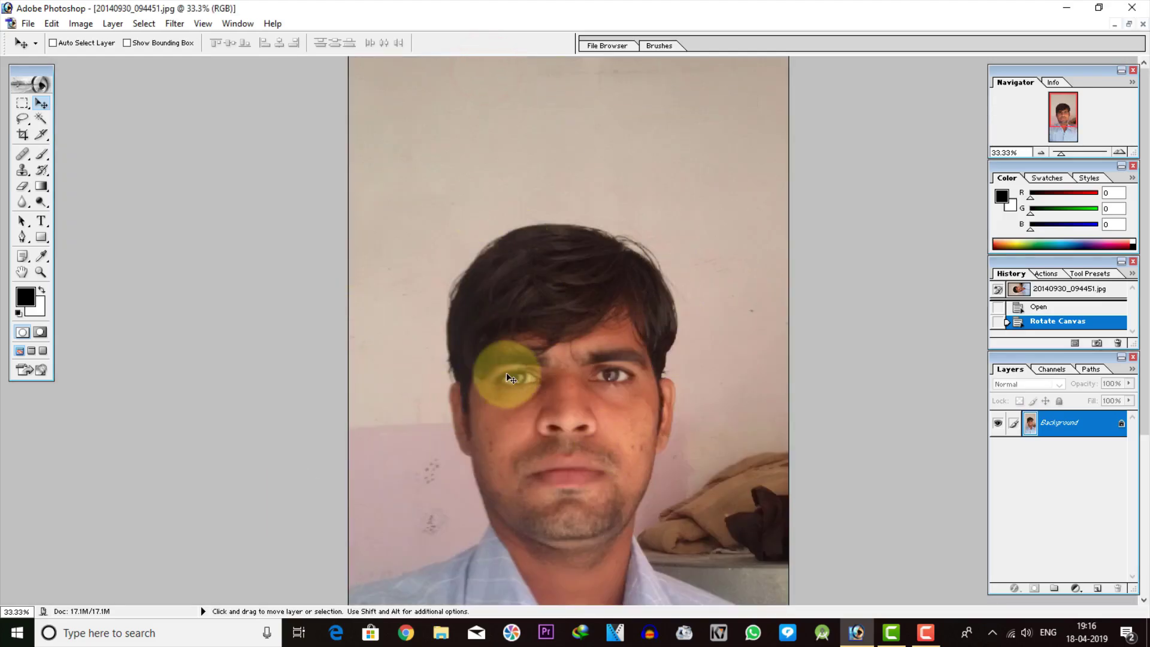
key("ctrl+minus")
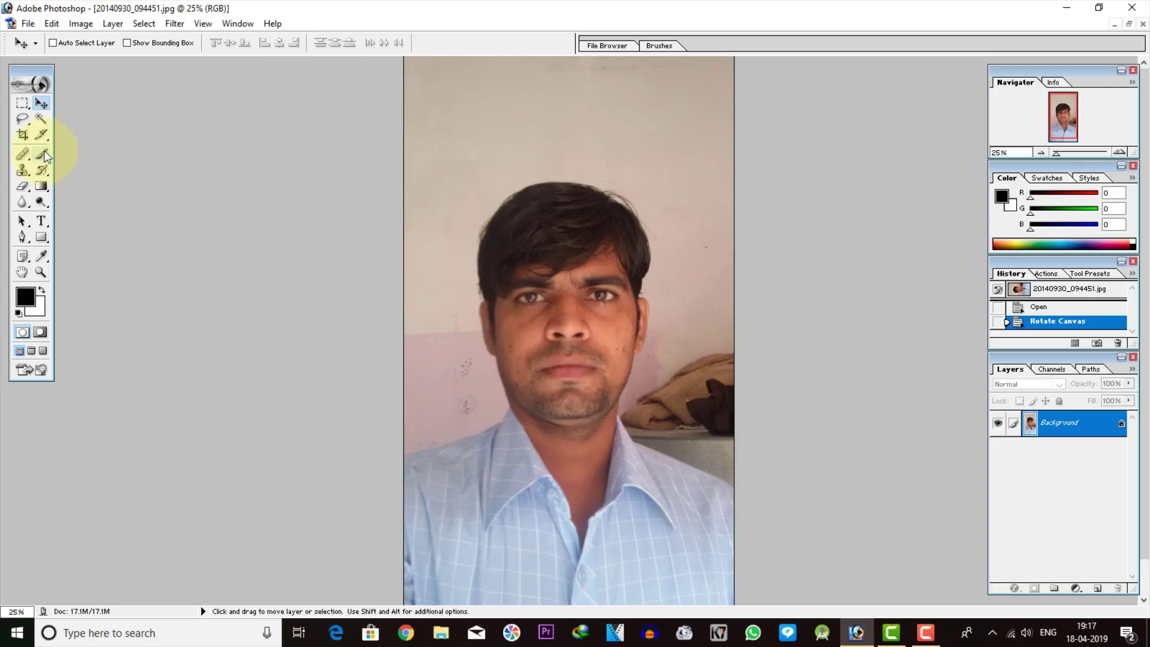
Step: Crop the head and shoulders to 2.5 × 3.5 cm at 300 pixels/inch
left_click(22, 134)
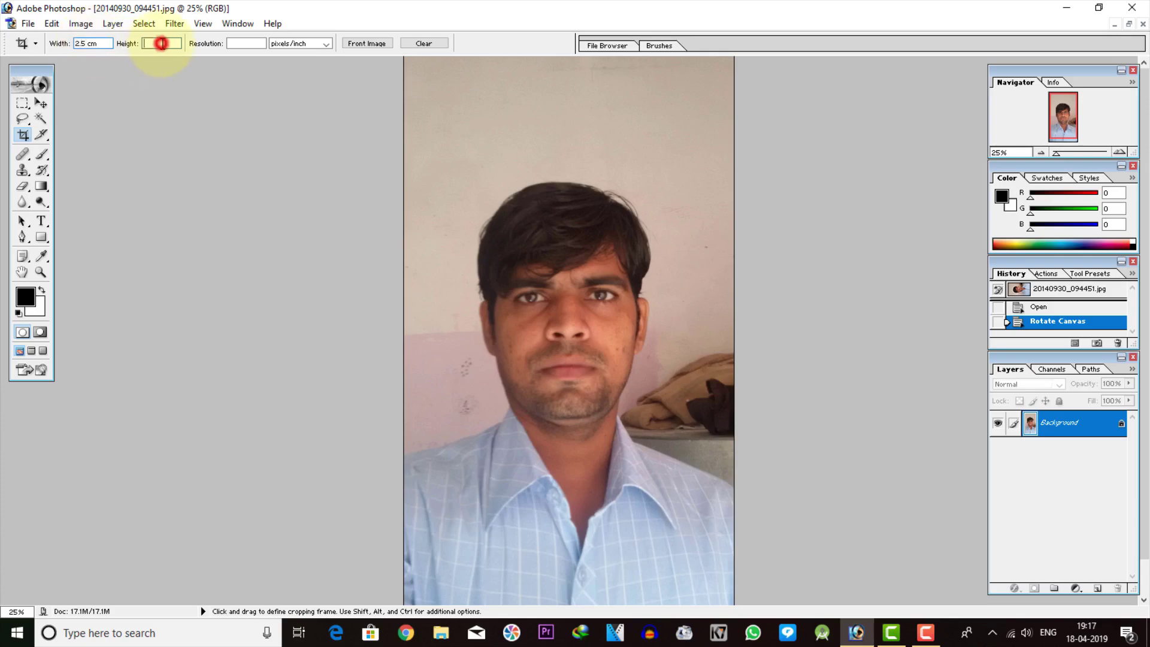
type("3.5")
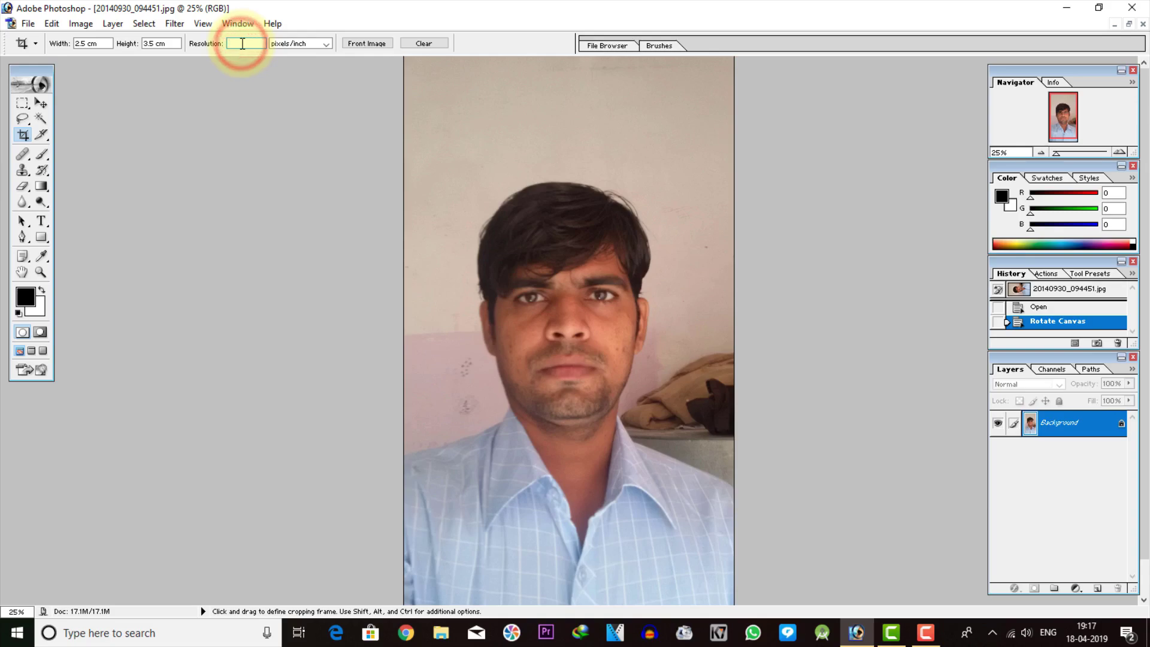
type("300")
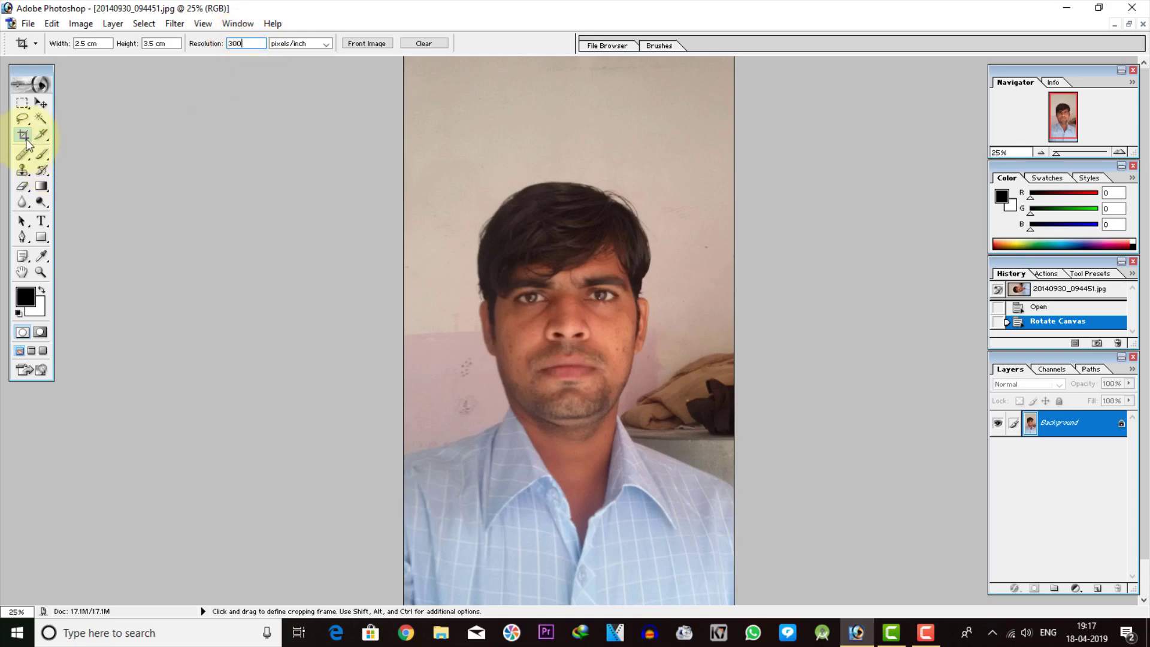
left_click(24, 136)
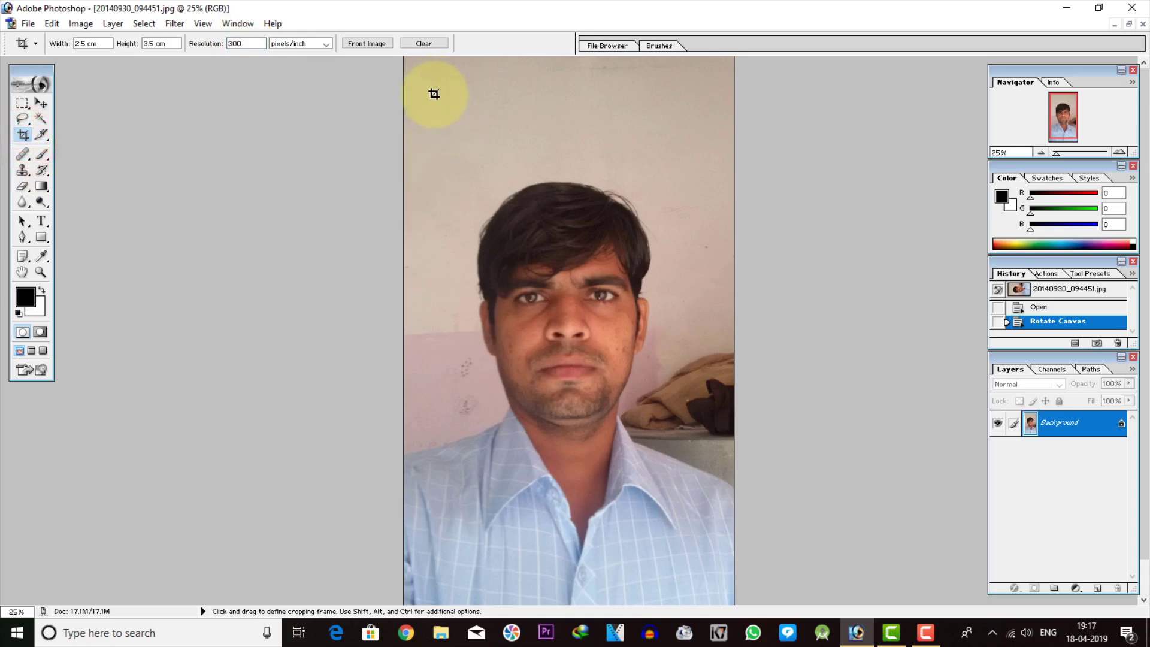
mouse_move(431, 90)
left_mouse_down()
mouse_move(722, 495)
mouse_move(713, 487)
left_mouse_up()
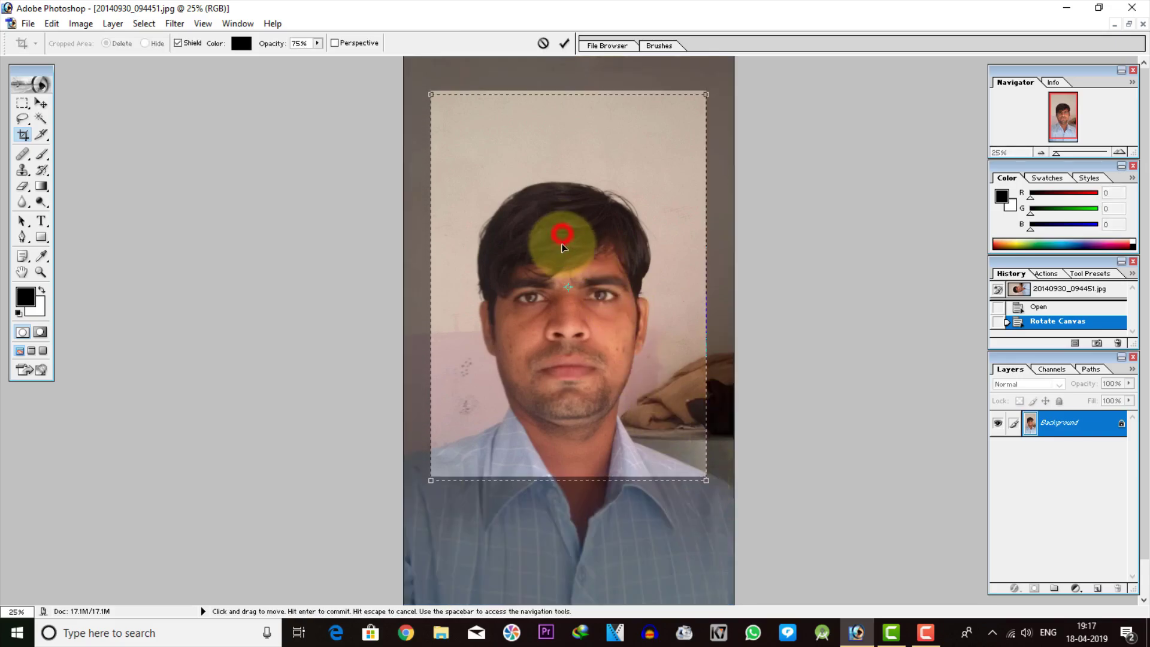
left_click_drag(563, 247, 560, 256)
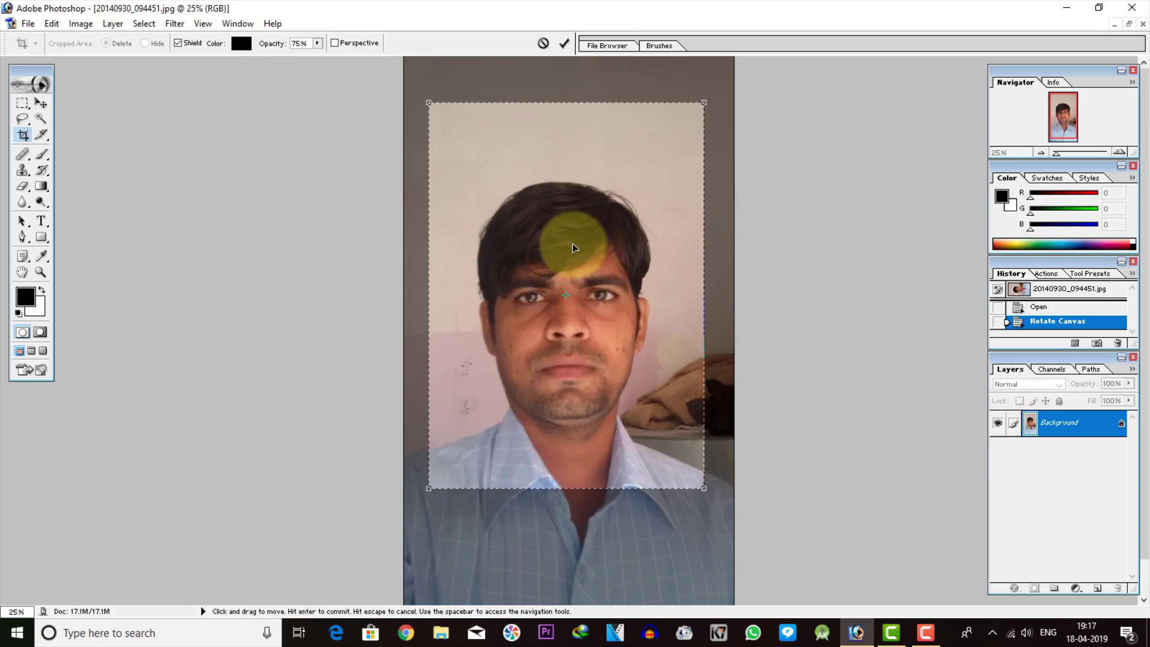
double_click(573, 248)
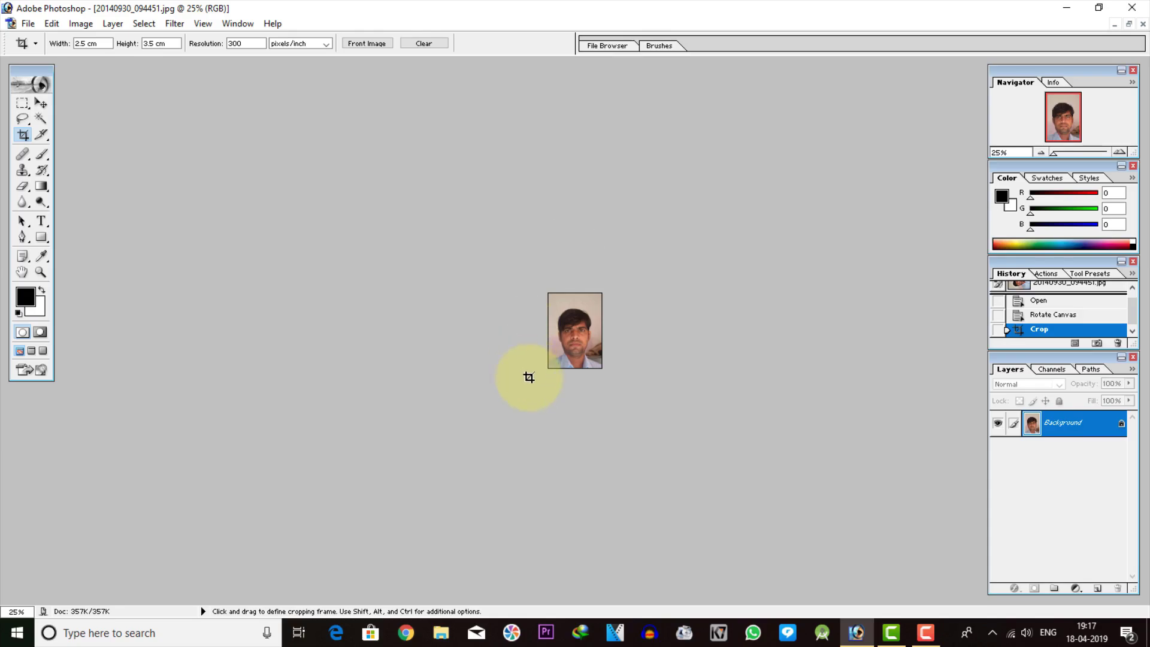
Step: Zoom the cropped portrait to 100% and float its window toward the right
key("ctrl+plus")
key("ctrl+plus")
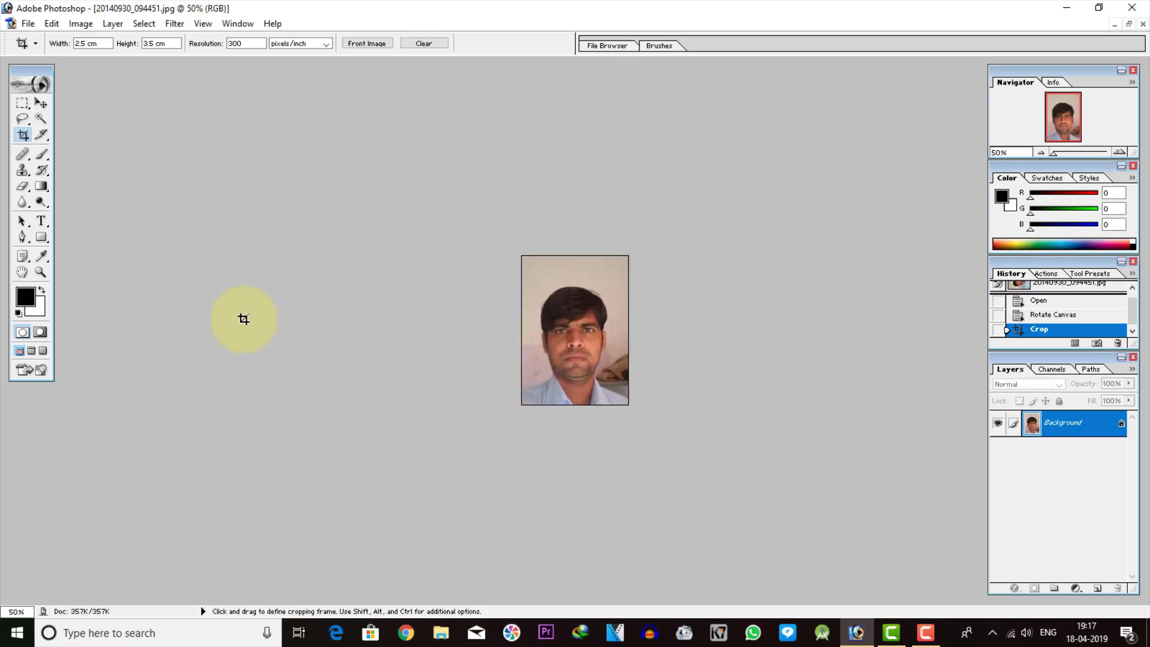
left_click(41, 273)
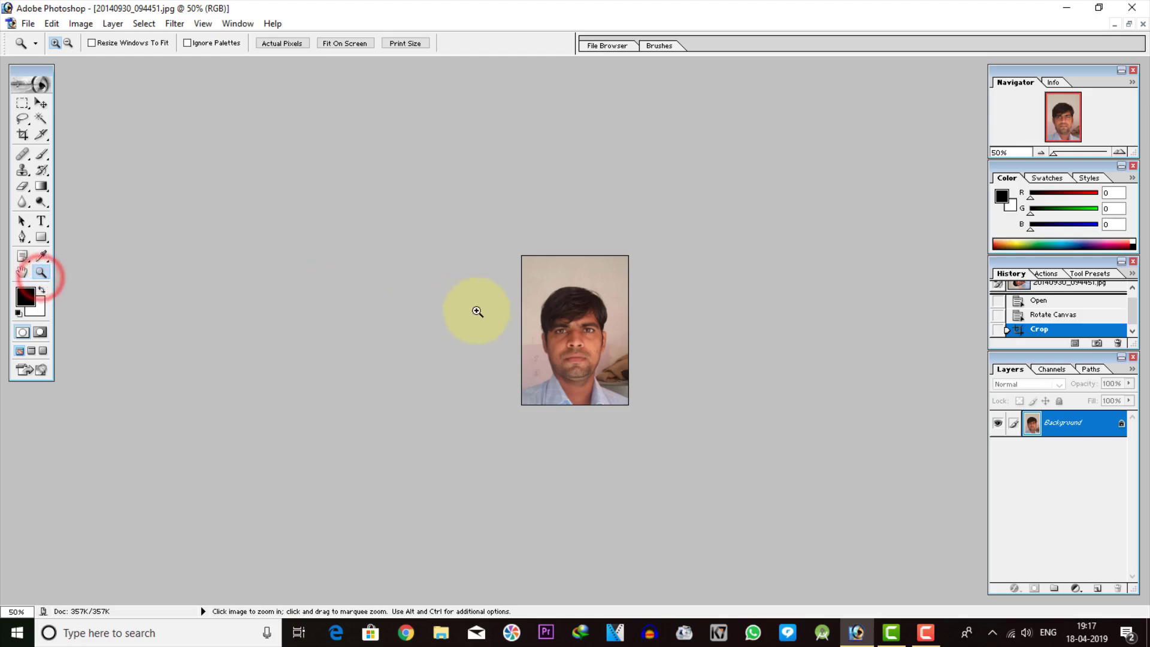
left_click(546, 310)
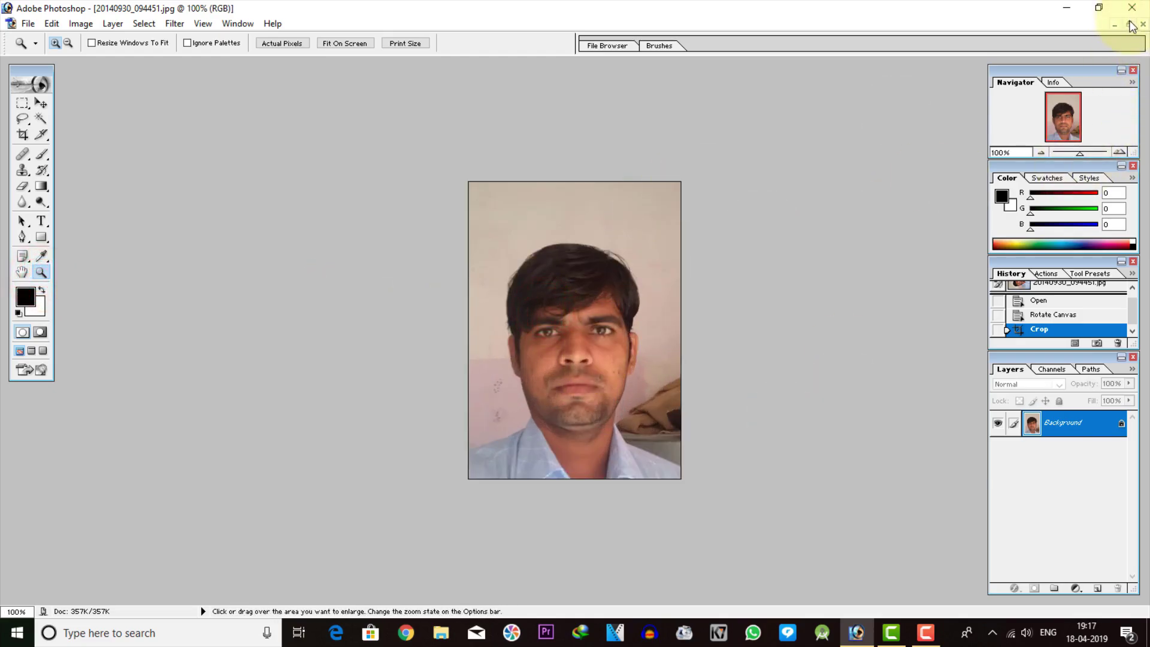
left_click(1130, 24)
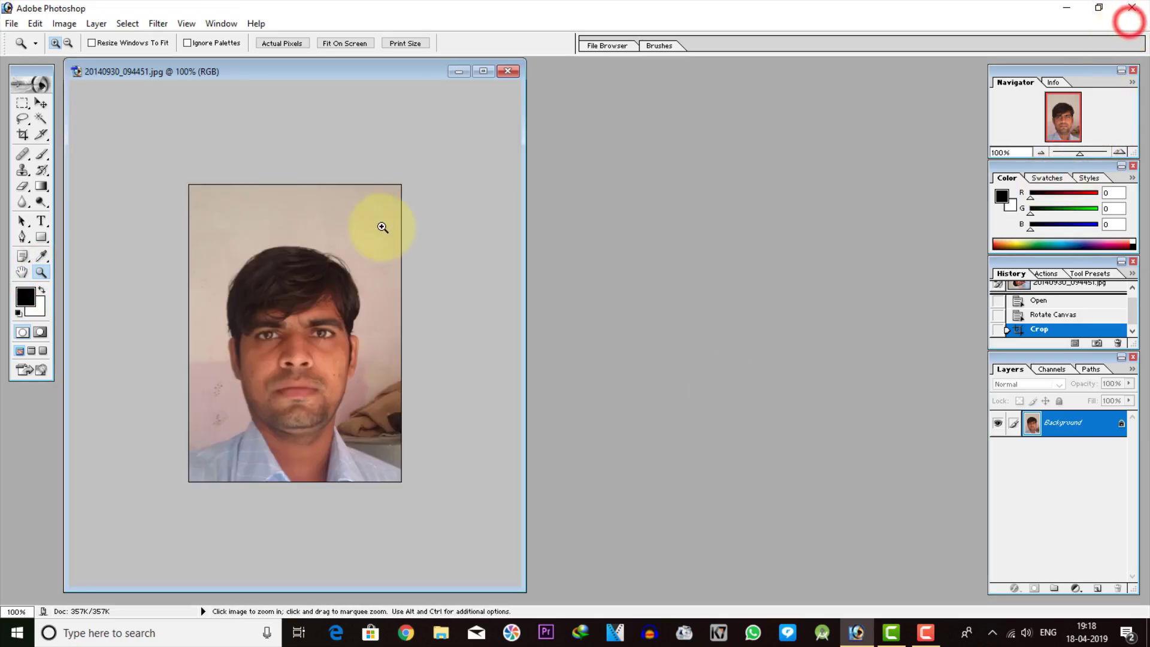
left_click_drag(306, 71, 767, 82)
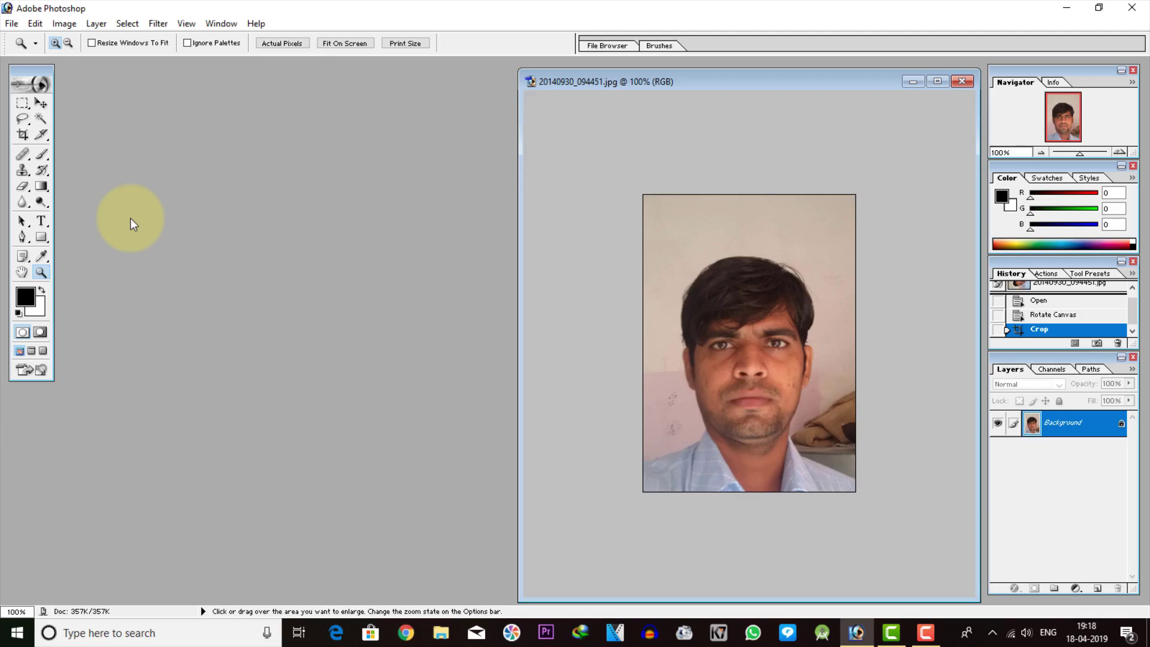
Step: Create a new blank document using the A4 preset, 210 × 297 mm at 300 ppi
left_click(11, 24)
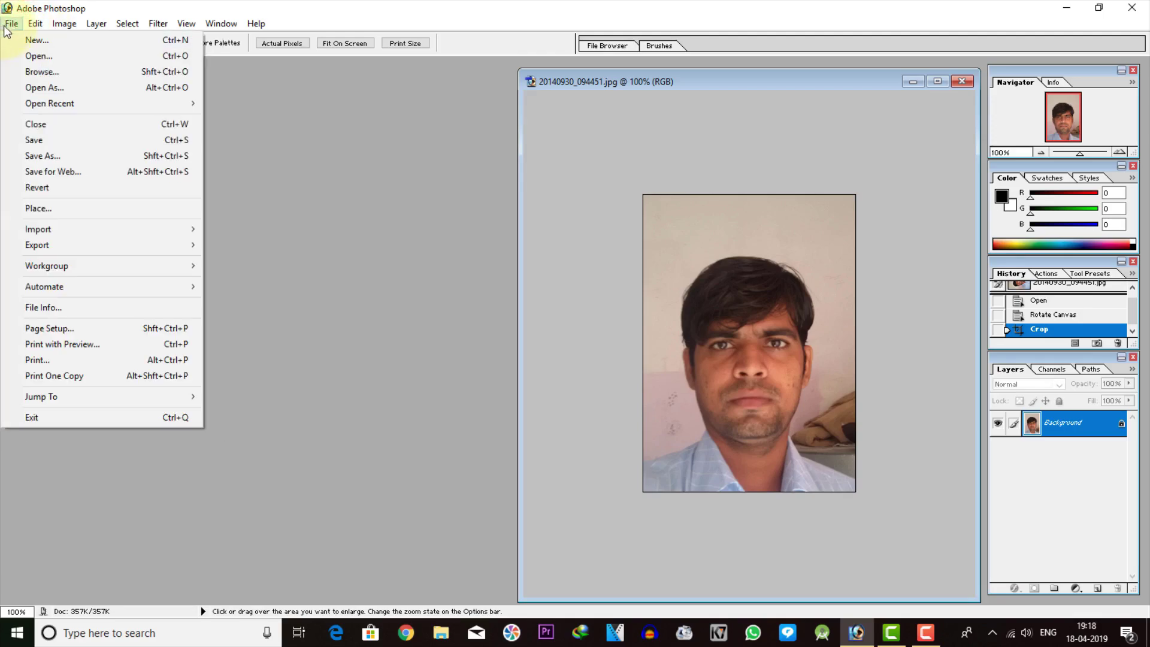
left_click(40, 40)
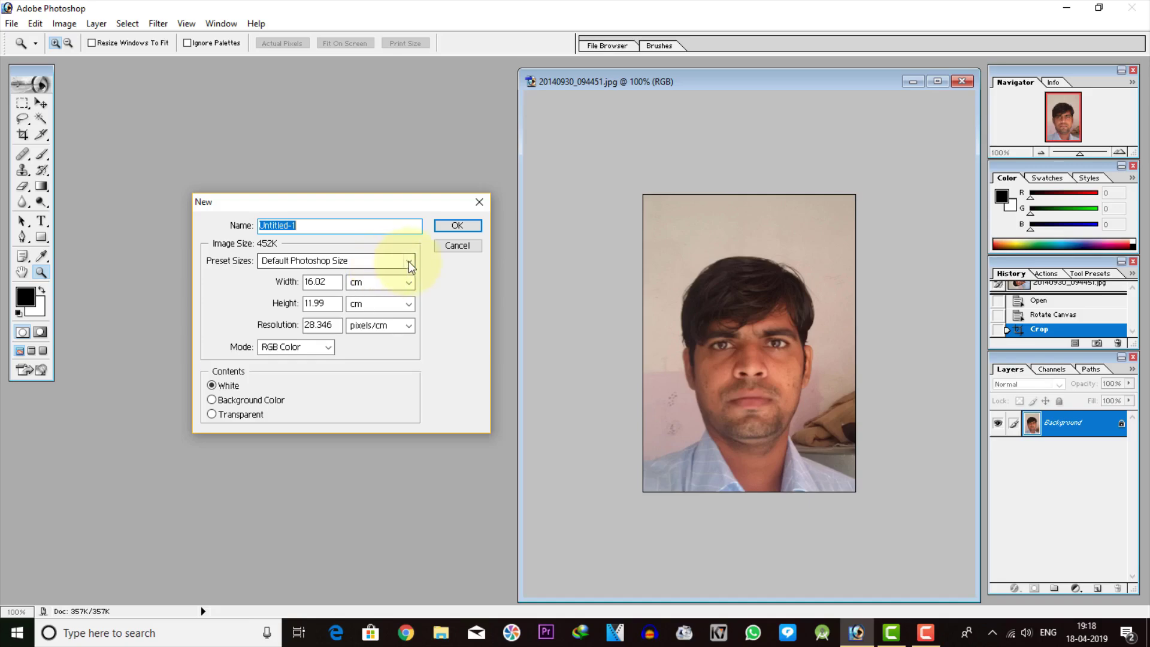
left_click(406, 261)
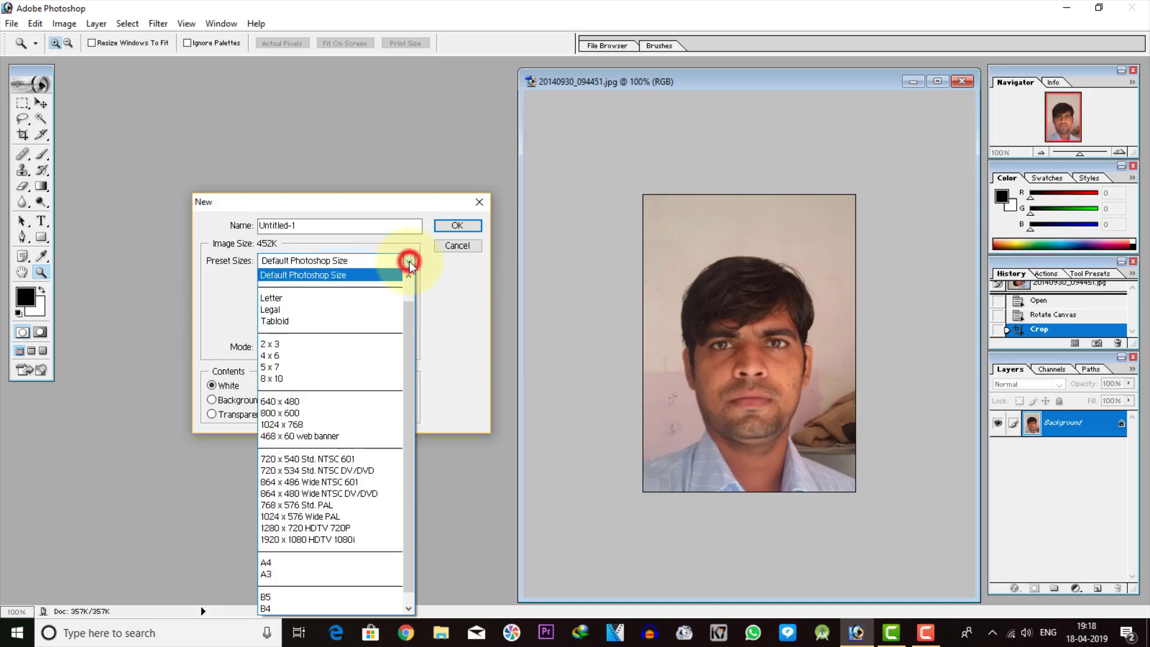
left_click(286, 562)
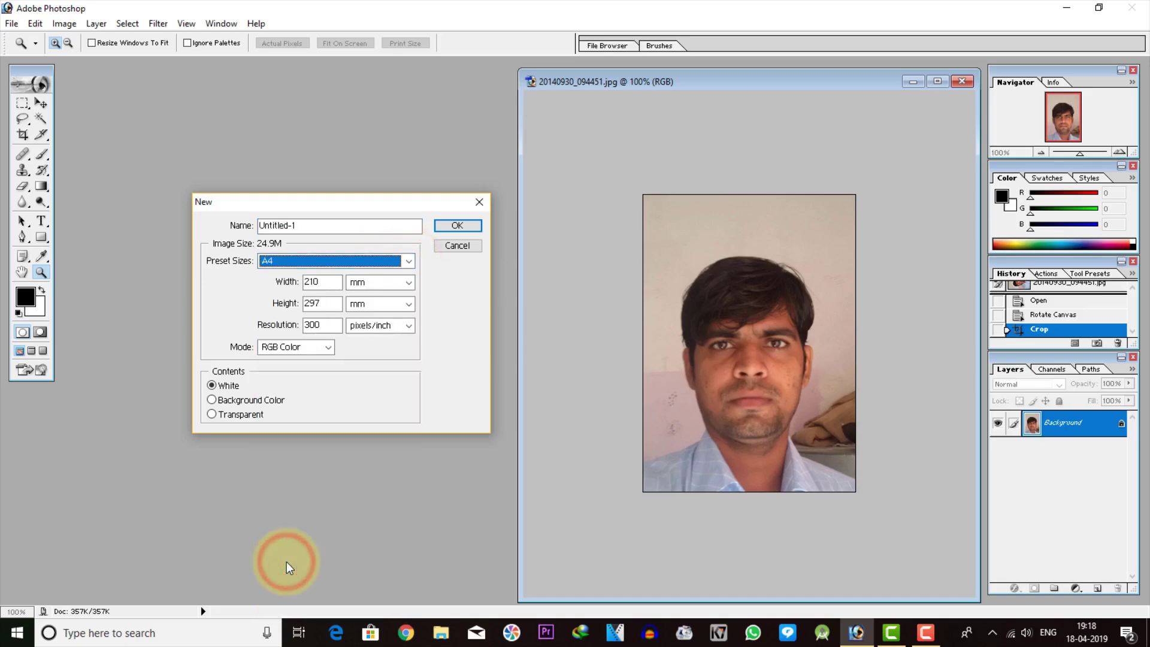
left_click(458, 226)
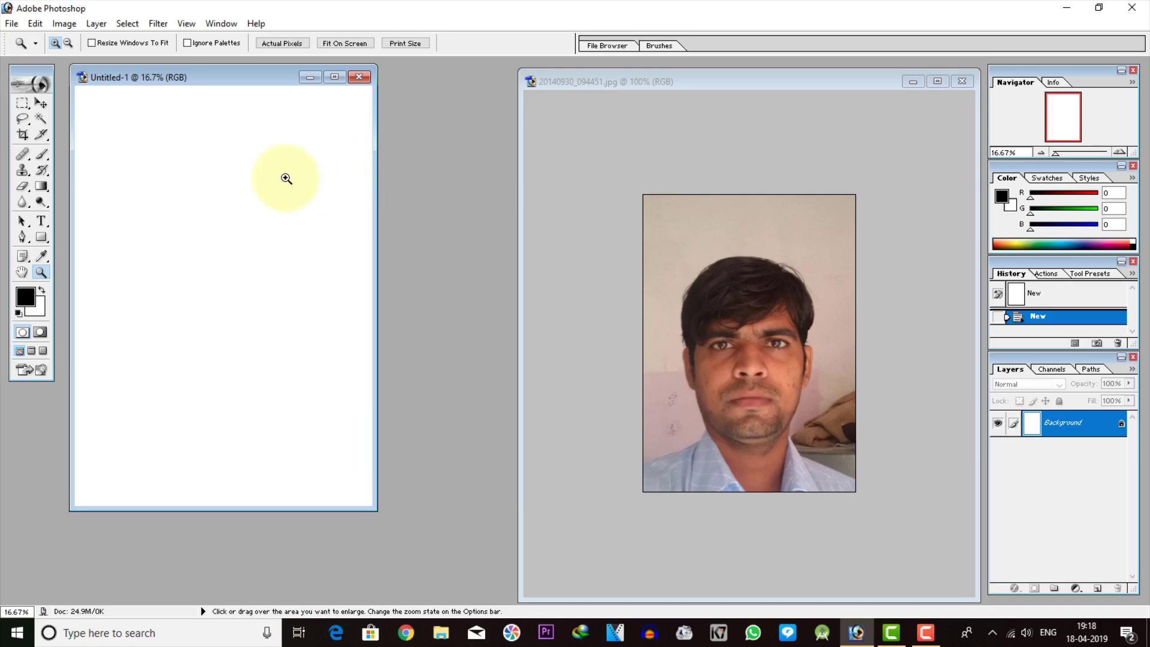
Step: Copy the portrait onto the A4 page as Layer 1 and minimize the original photo
left_click(42, 105)
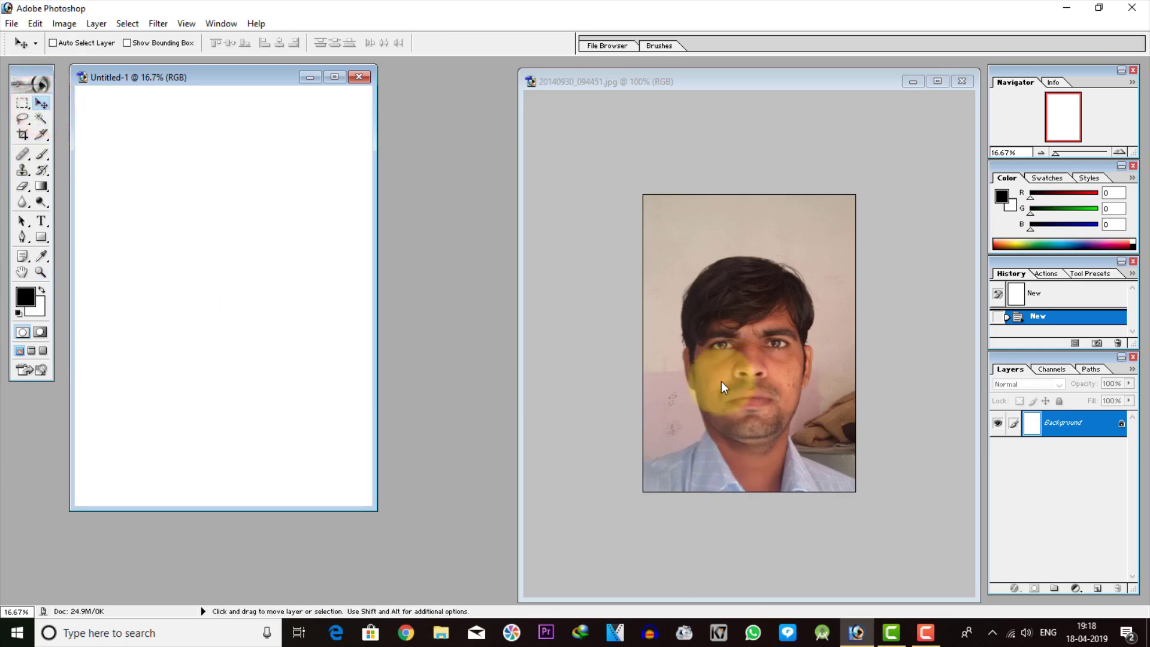
left_click(736, 373)
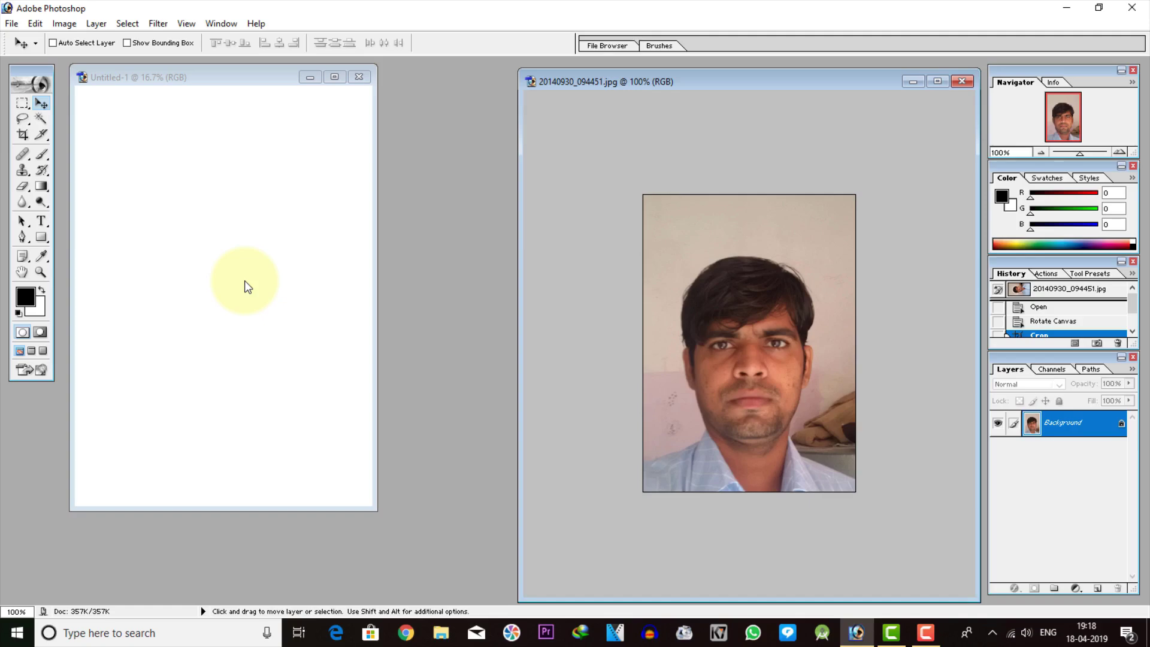
left_click_drag(810, 367, 292, 245)
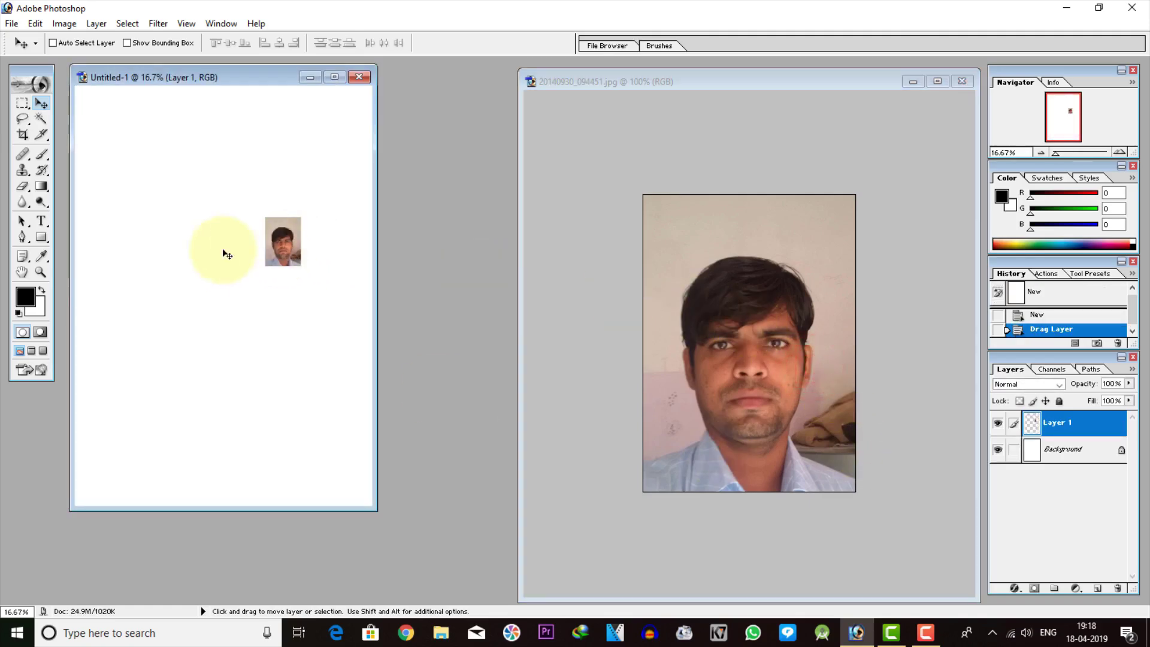
left_click(912, 82)
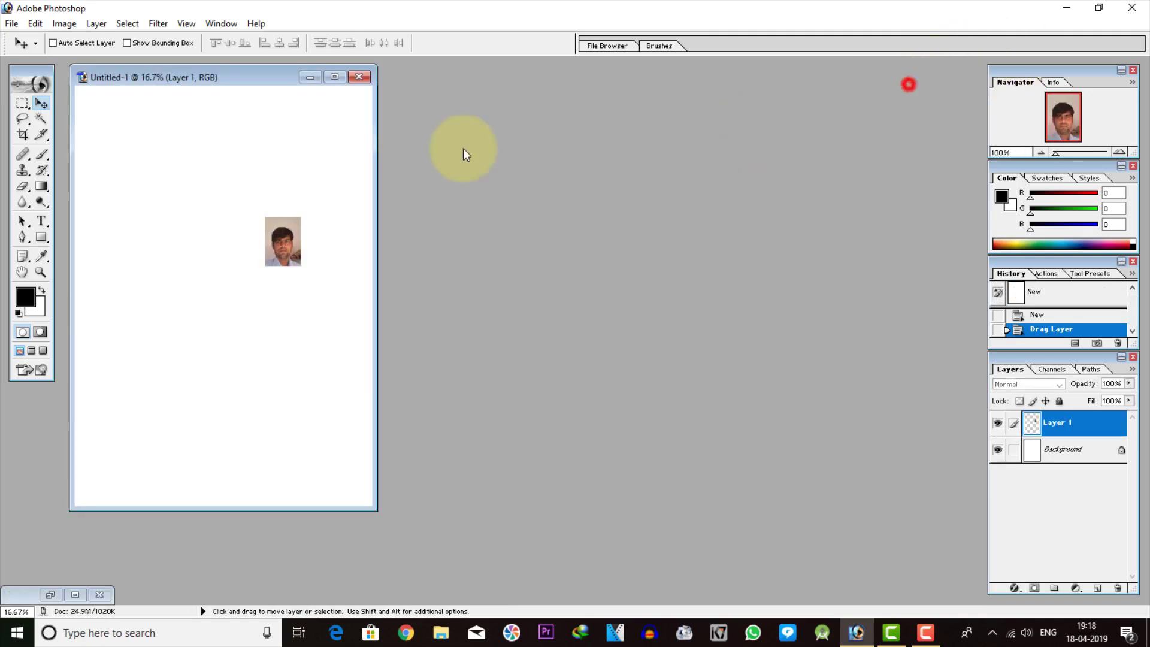
mouse_move(259, 75)
left_mouse_down()
mouse_move(624, 80)
mouse_move(614, 106)
left_mouse_up()
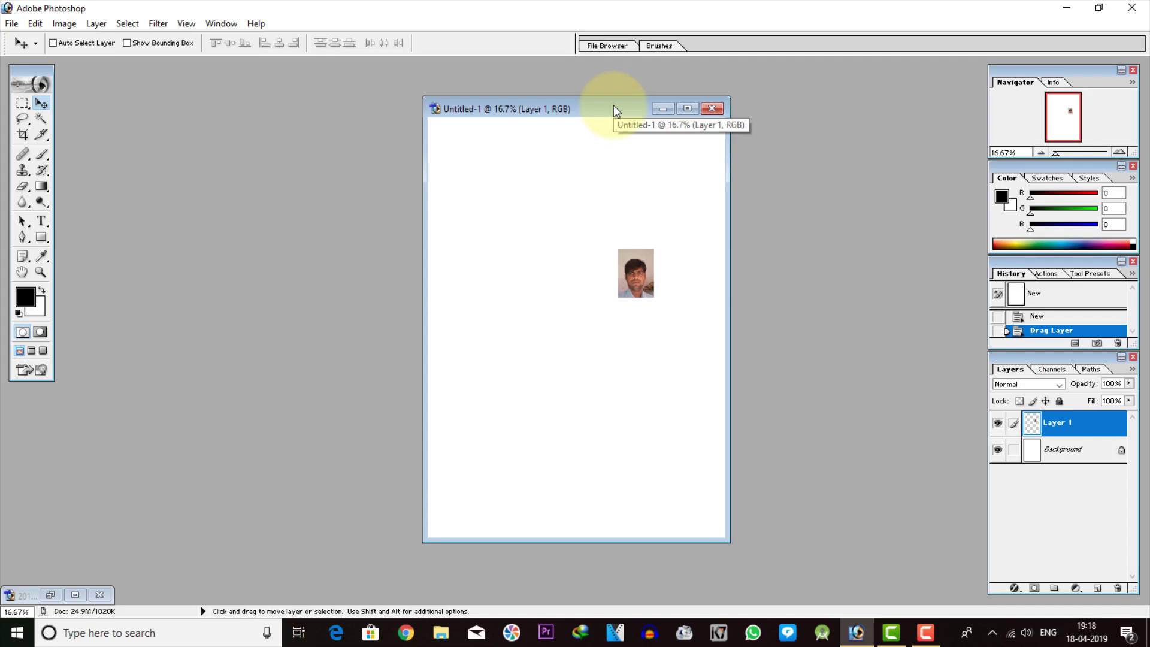
Step: Show rulers on the A4 page and make the Background layer active
key("ctrl+r")
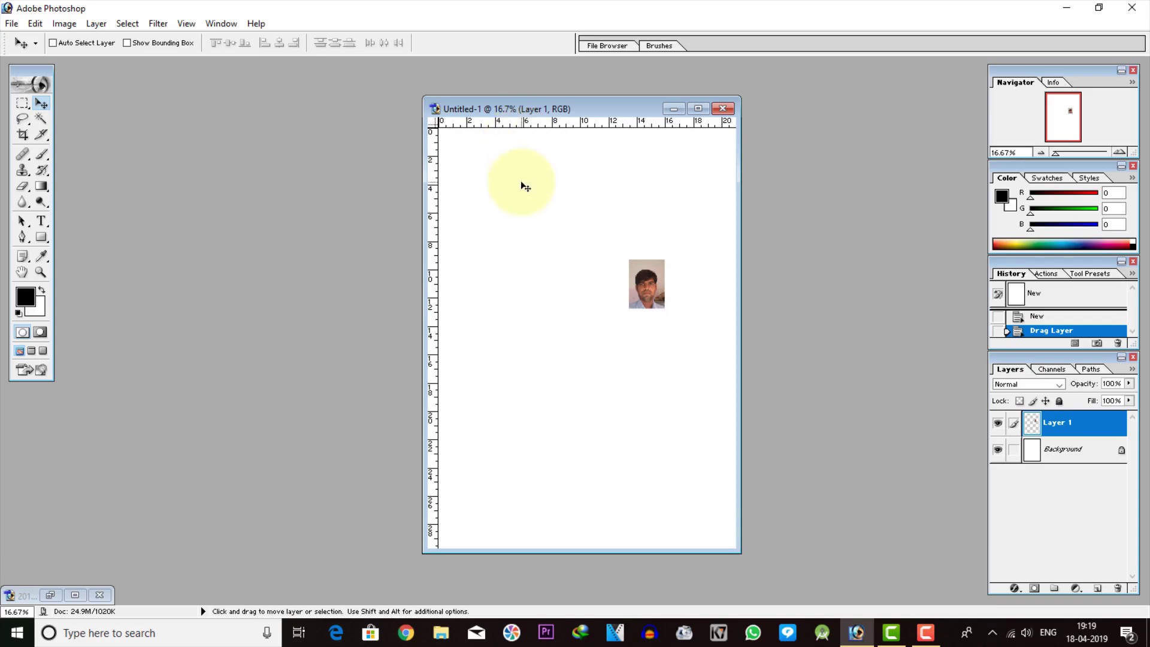
right_click(524, 187)
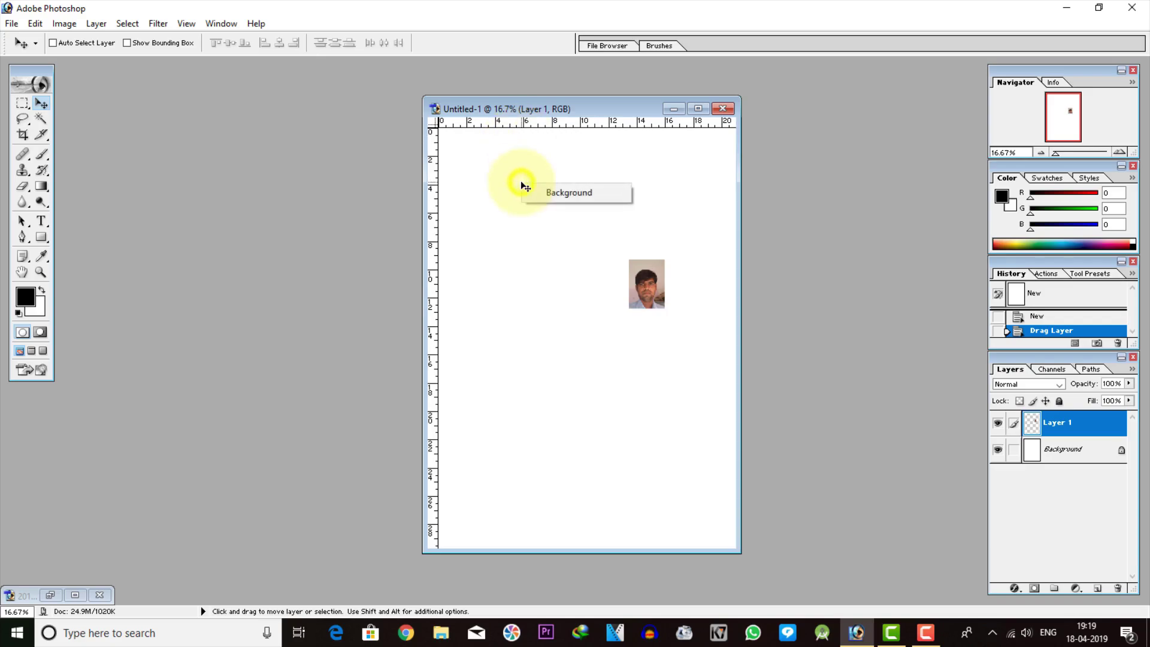
left_click(560, 193)
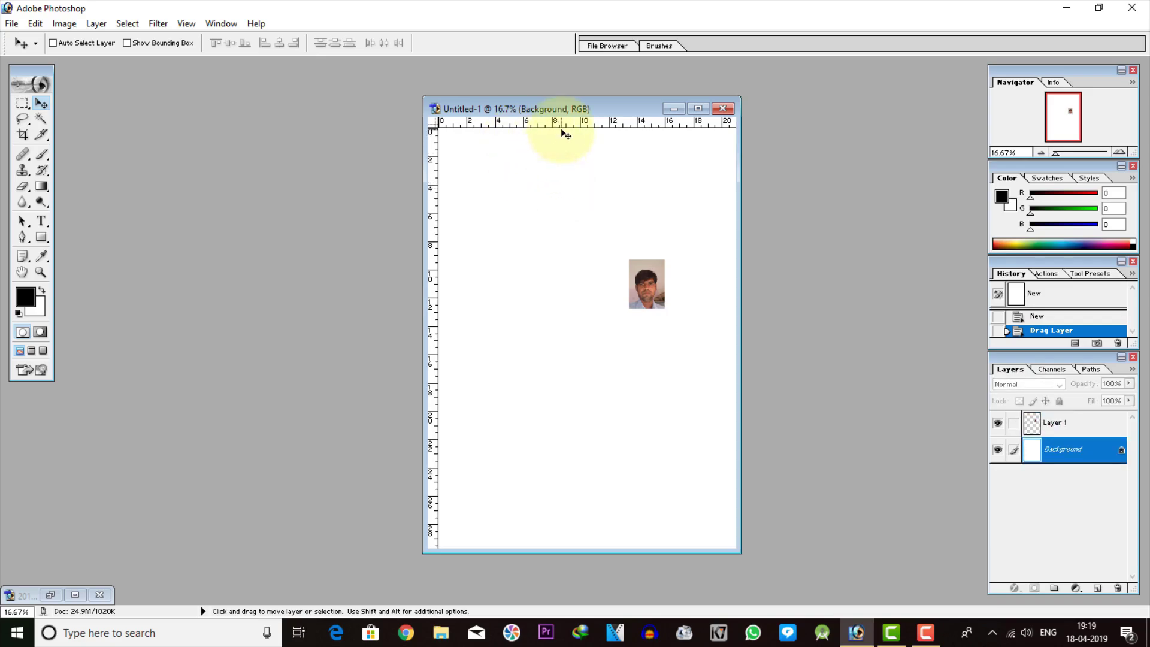
Step: Drag a horizontal guide near the page top and a vertical one near the left edge
left_click_drag(563, 126, 567, 139)
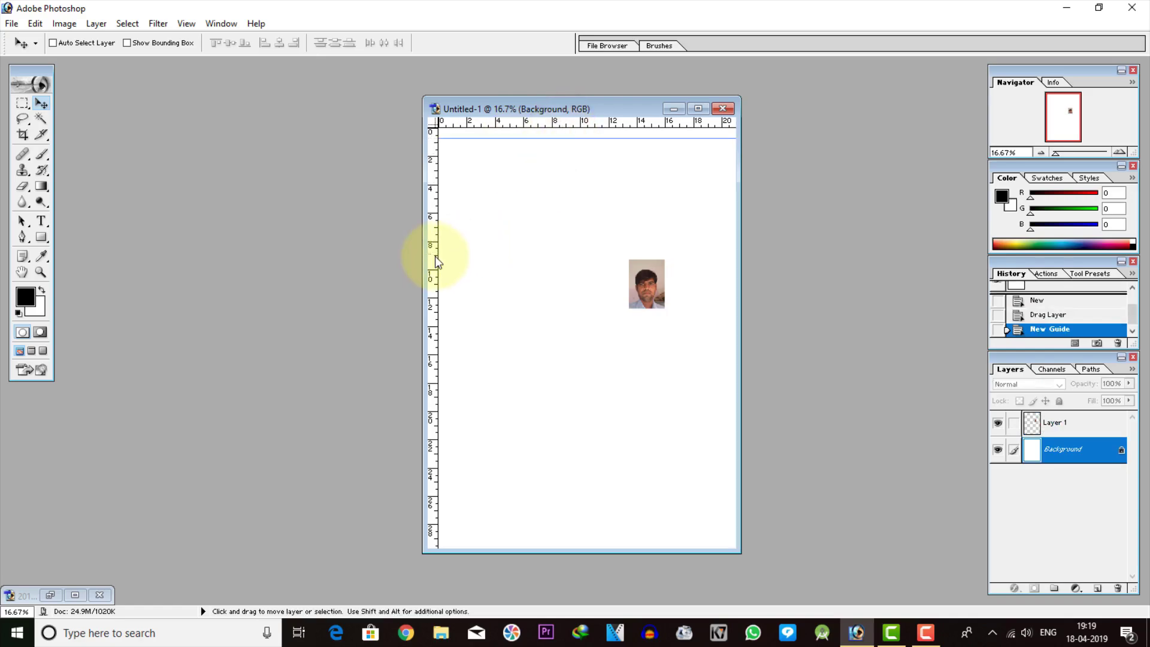
left_click_drag(437, 254, 447, 254)
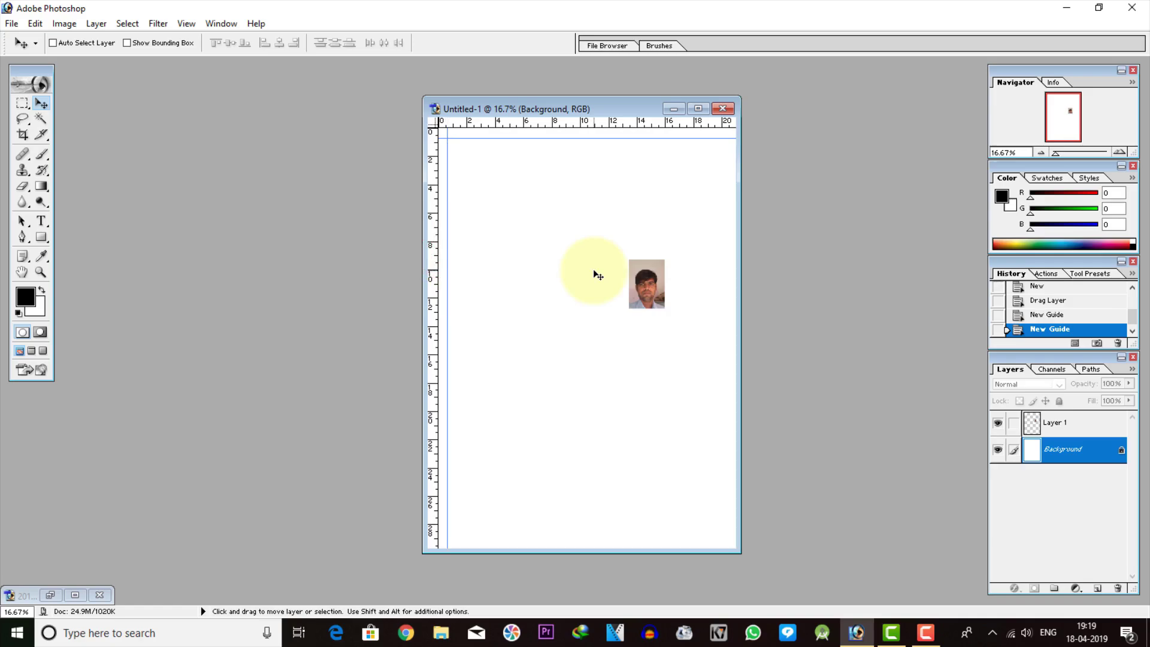
Step: Select Layer 1 and snap the portrait into the top-left corner against the guides
right_click(653, 295)
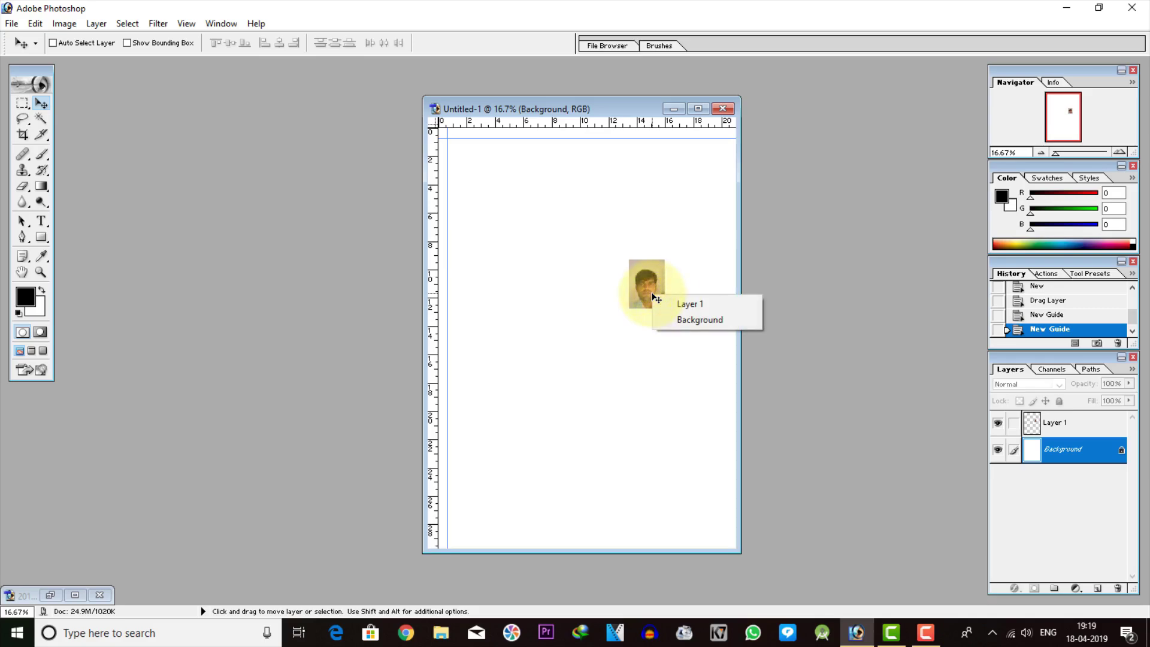
left_click(686, 305)
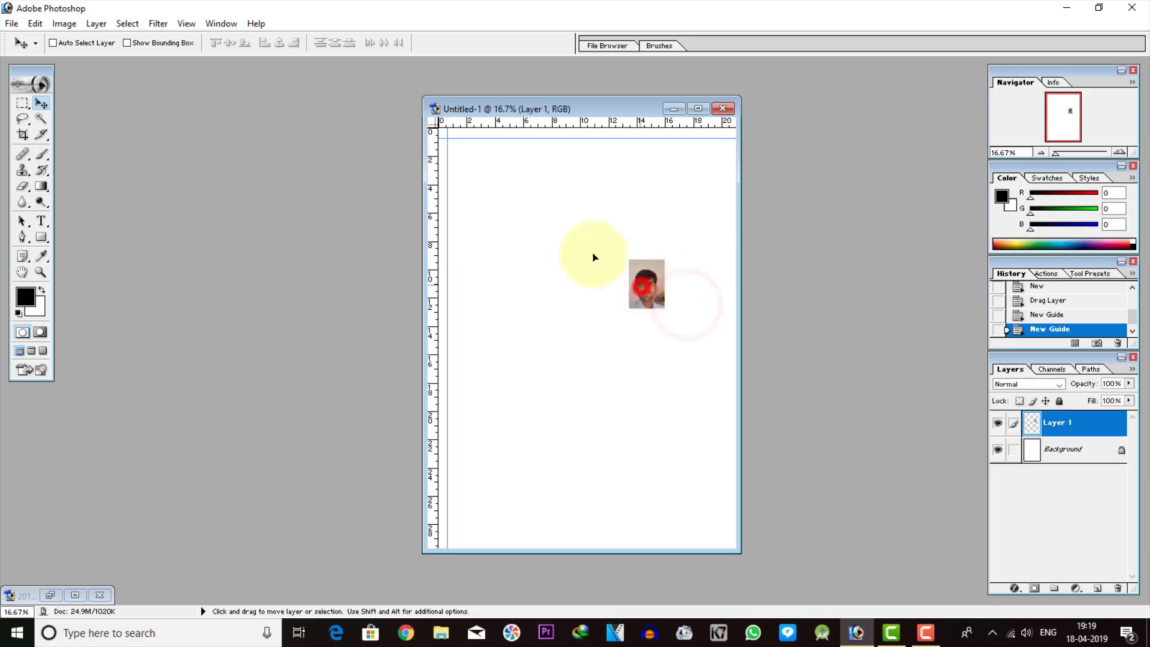
left_click_drag(593, 258, 469, 177)
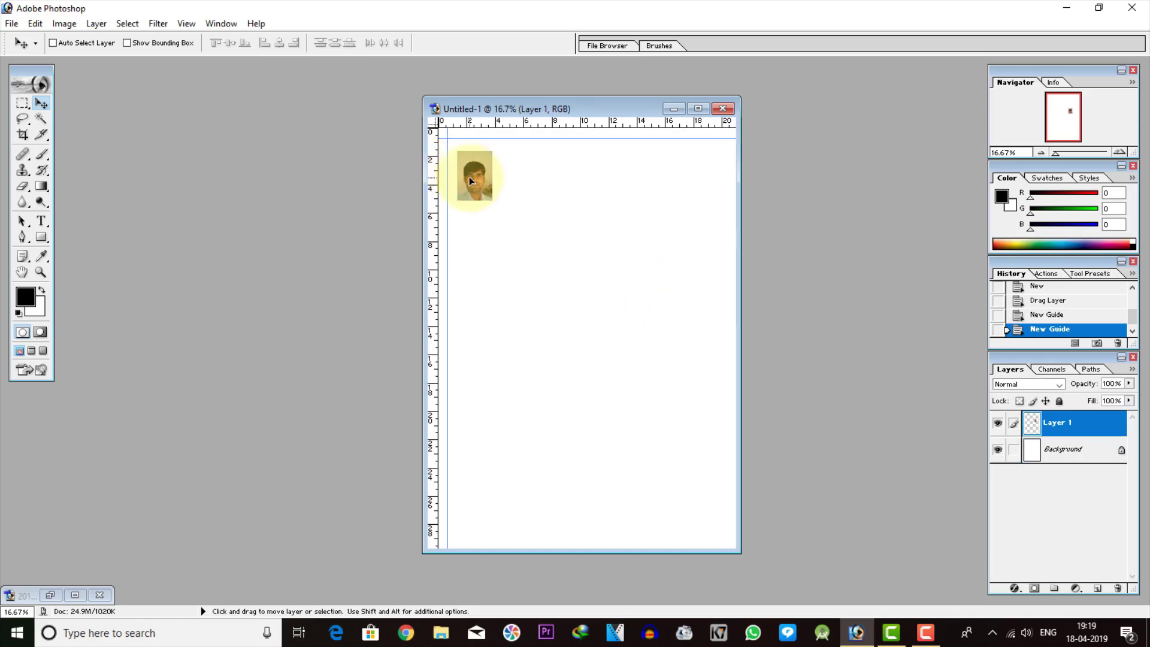
left_click_drag(468, 177, 465, 171)
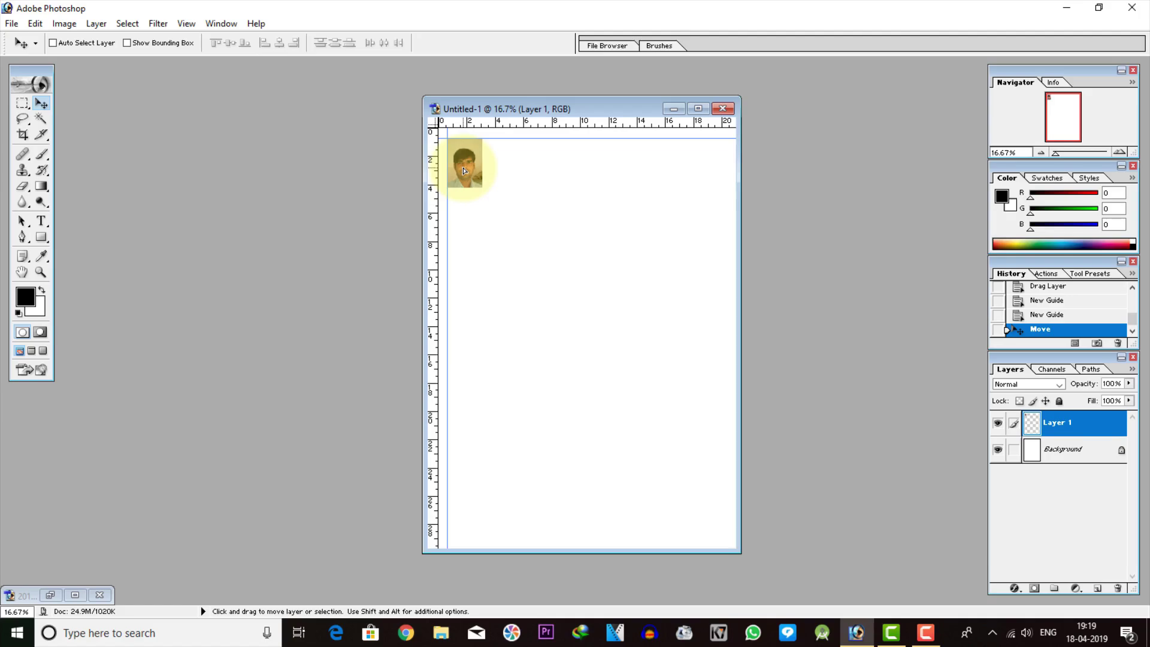
key("alt")
left_click(464, 171)
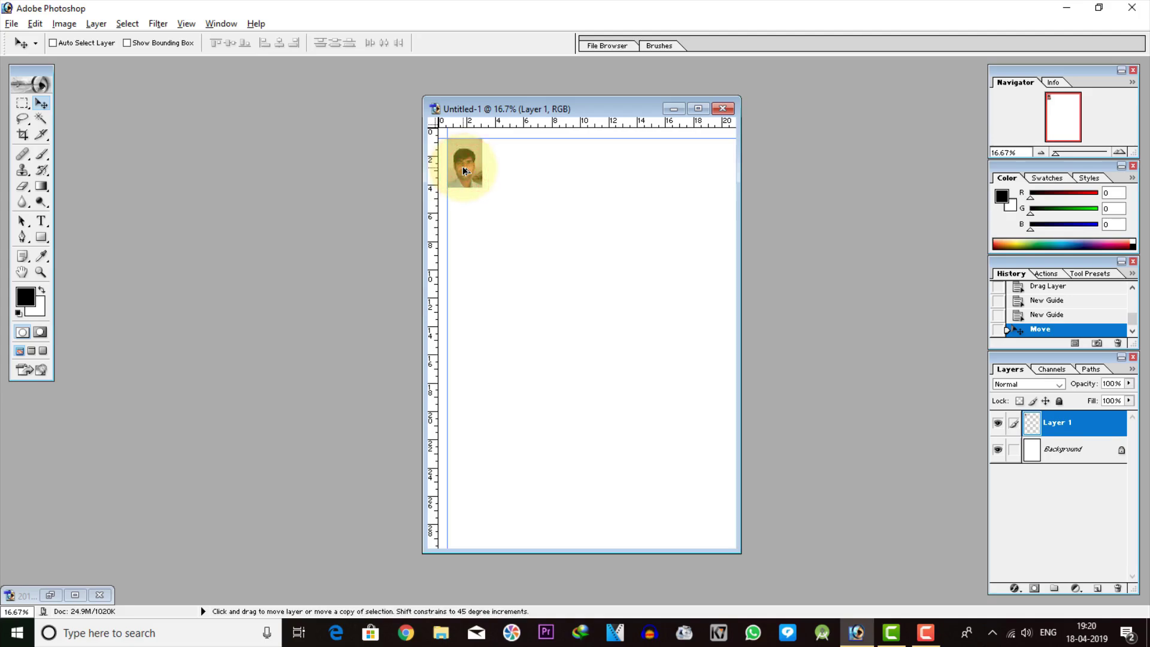
Step: Duplicate the portrait across the top row and nudge the last copy for even spacing
left_click_drag(464, 170, 504, 171)
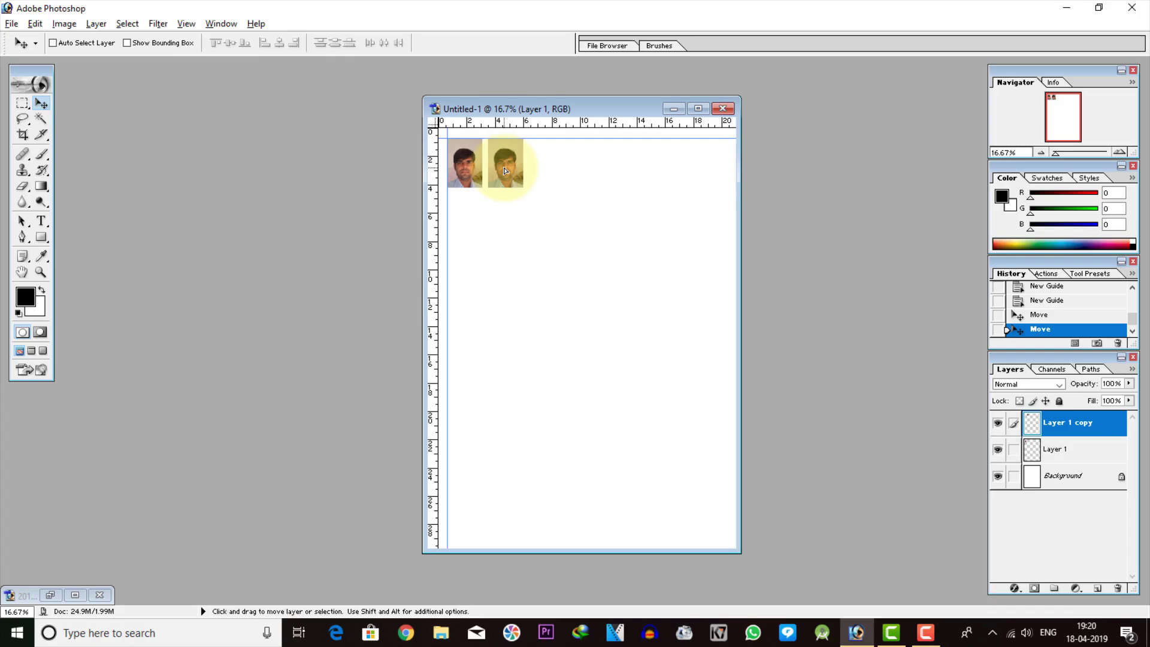
key("alt")
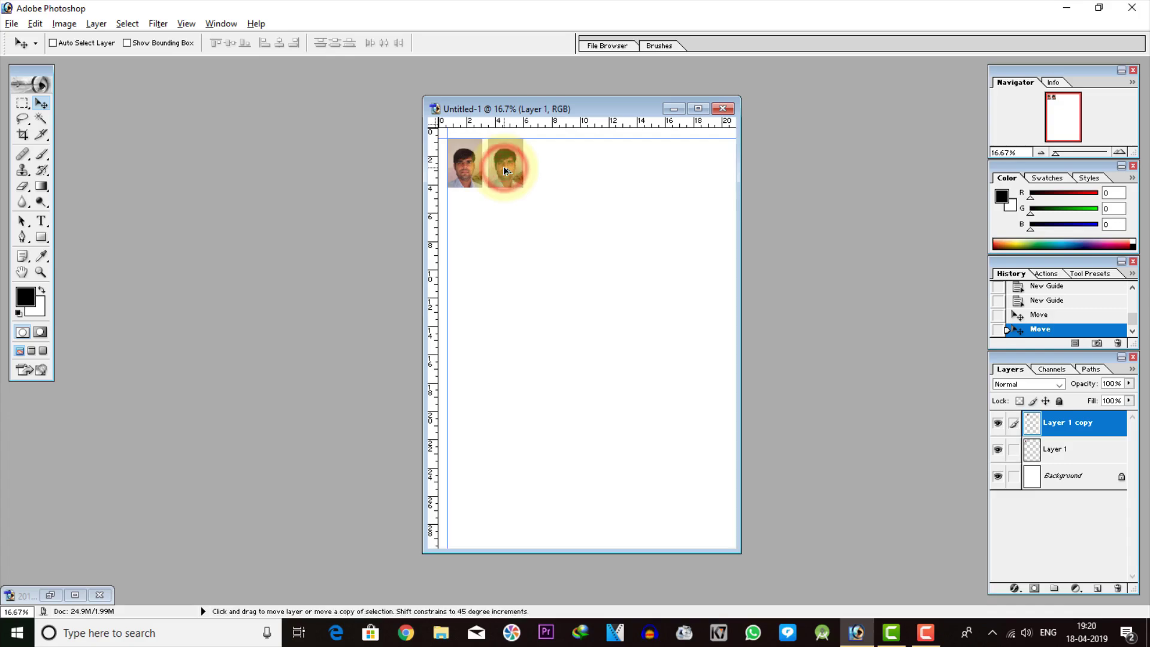
left_click_drag(505, 171, 713, 176)
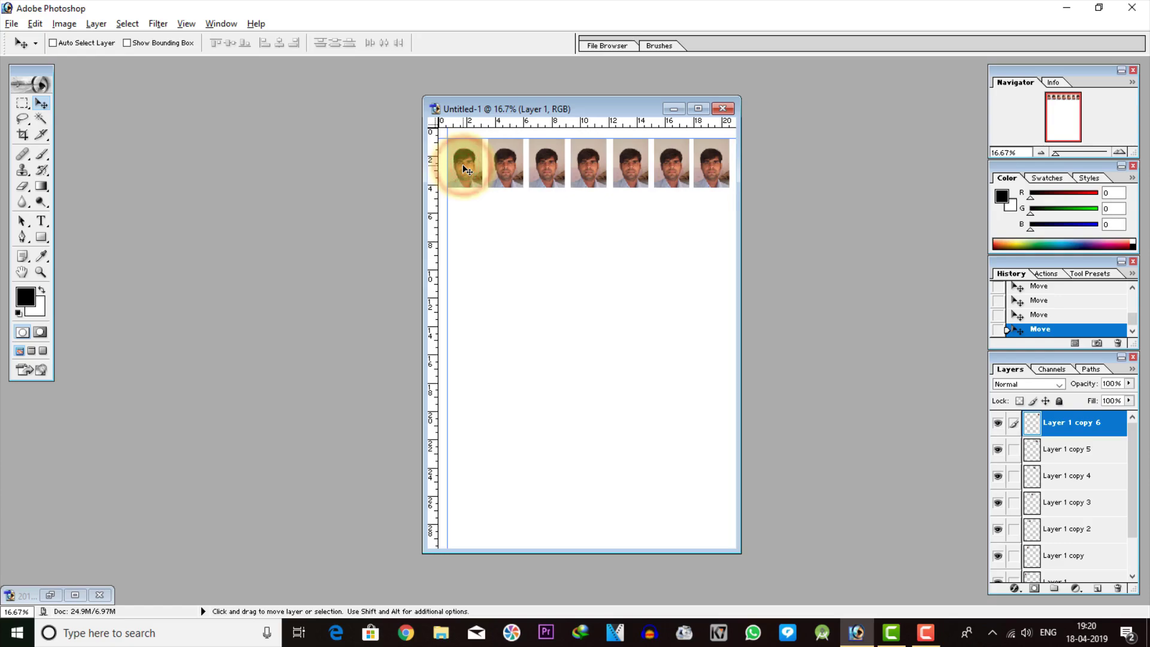
mouse_move(465, 169)
left_mouse_down()
mouse_move(469, 211)
mouse_move(466, 173)
left_mouse_up()
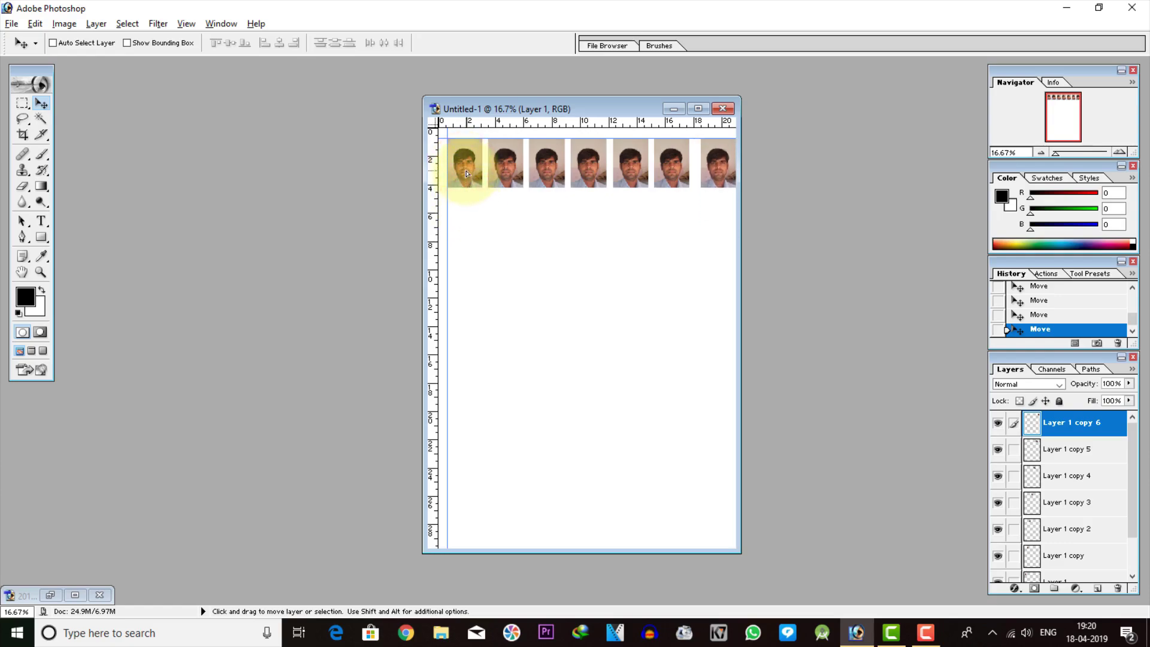
key("shift+Left")
key("shift+Left")
key("shift+Left")
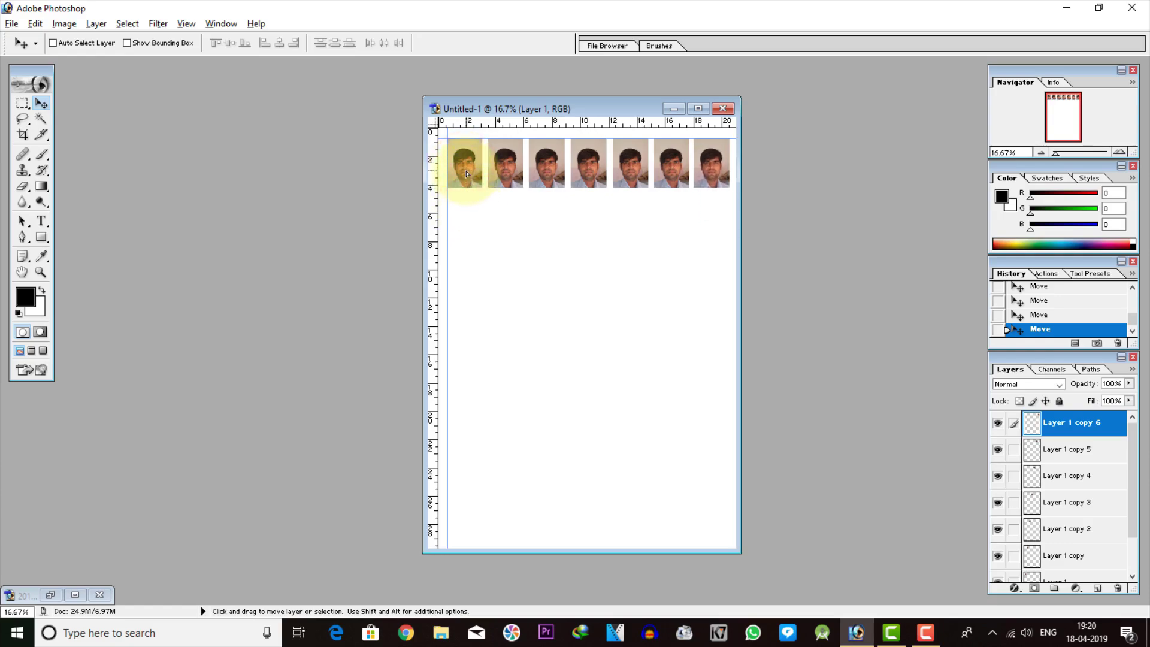
Step: Merge down Layer 1 copy 6, copy 5 and copy 4 with Ctrl+E
right_click(466, 173)
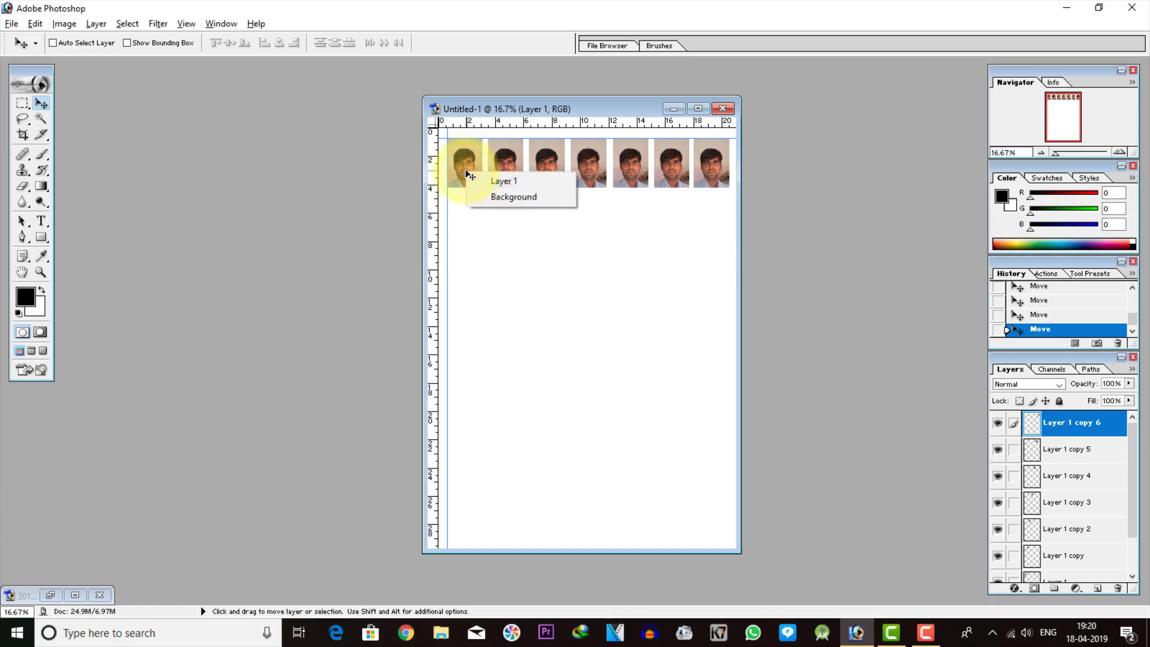
left_click(488, 302)
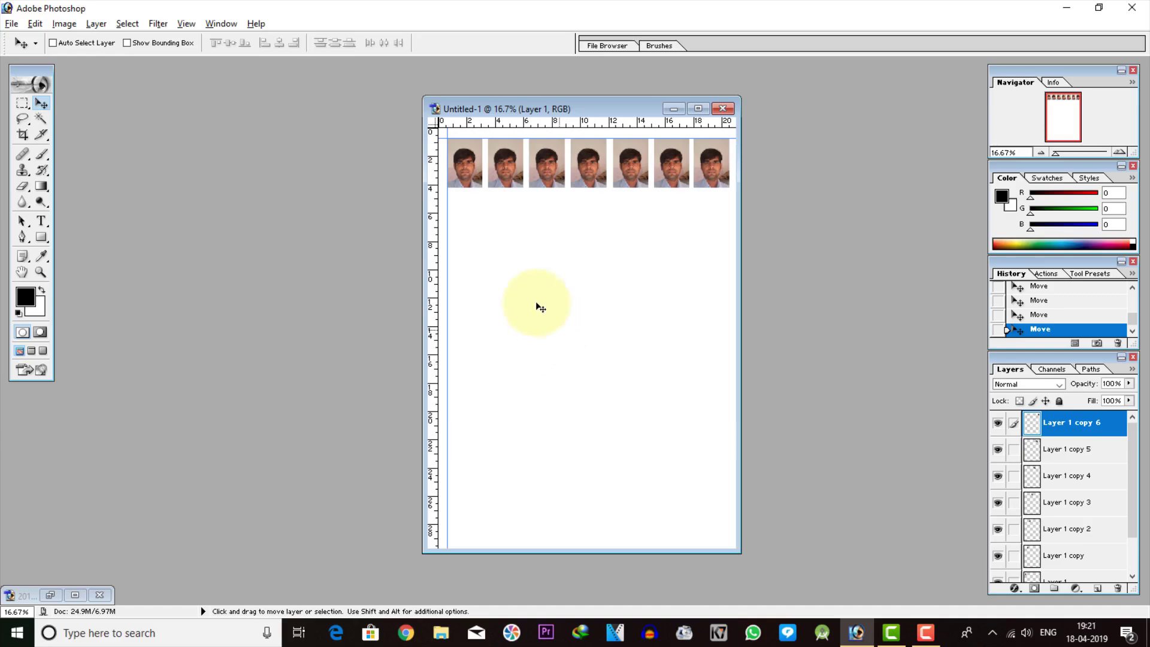
left_click(461, 168)
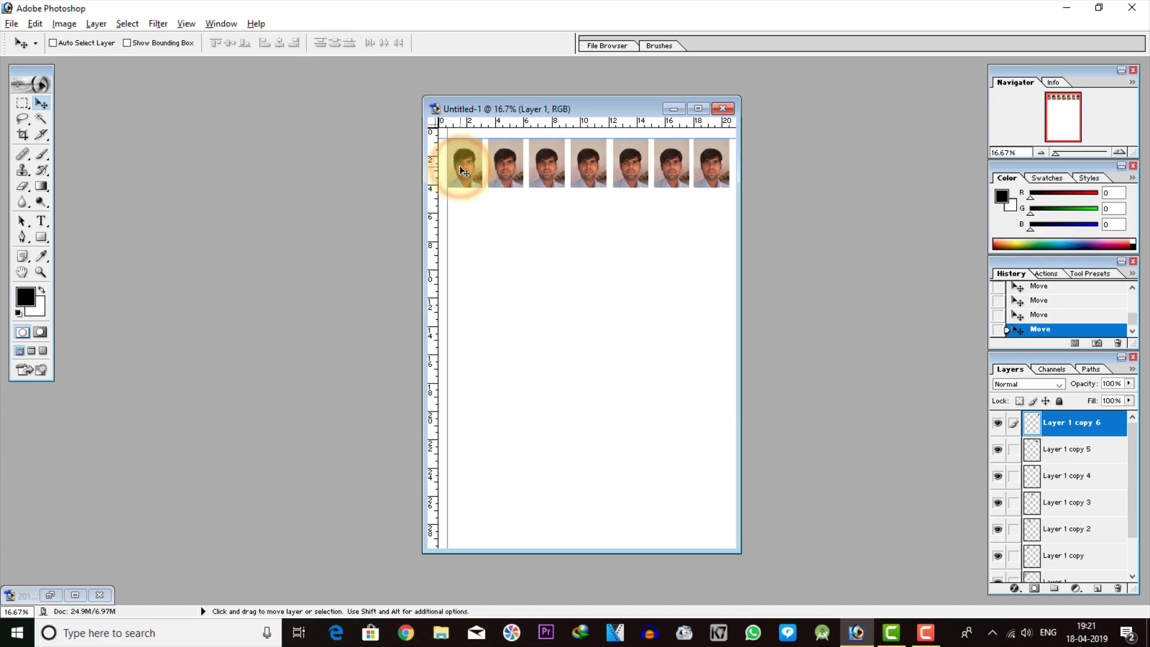
key("ctrl+e")
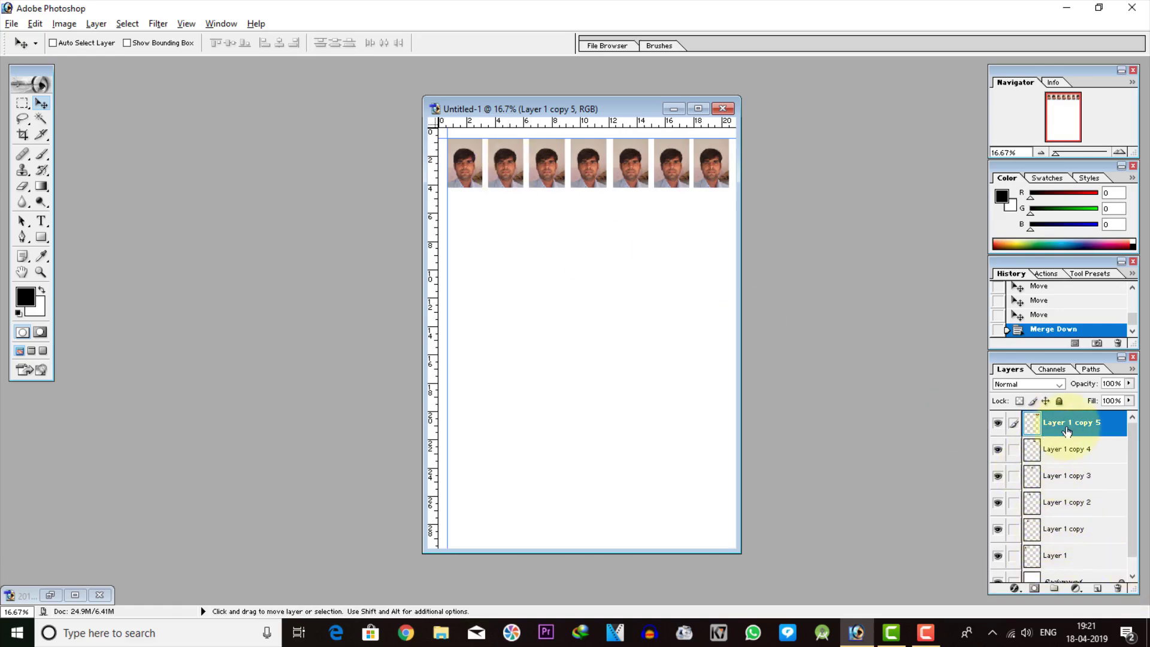
left_click(513, 169)
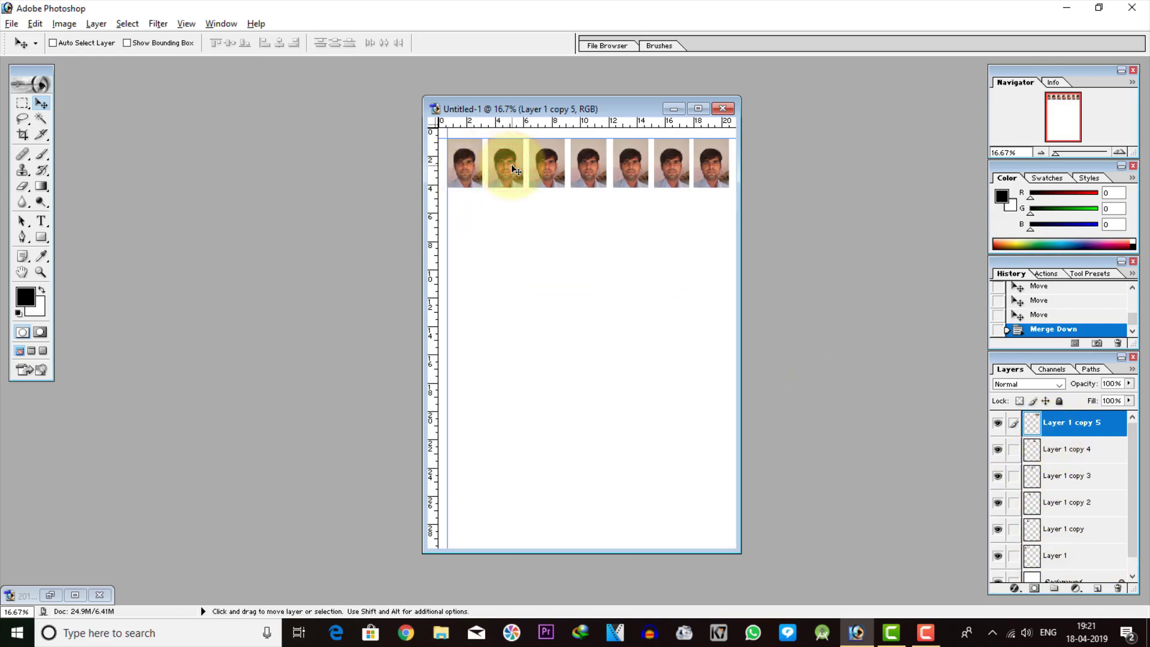
key("ctrl+e")
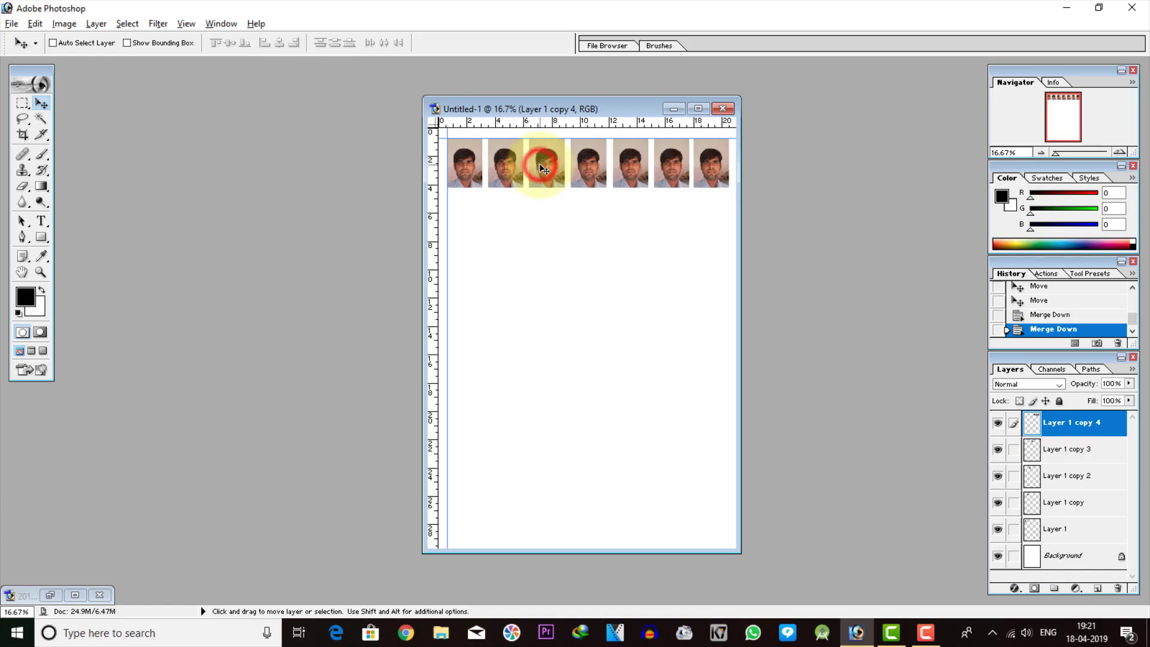
key("ctrl+e")
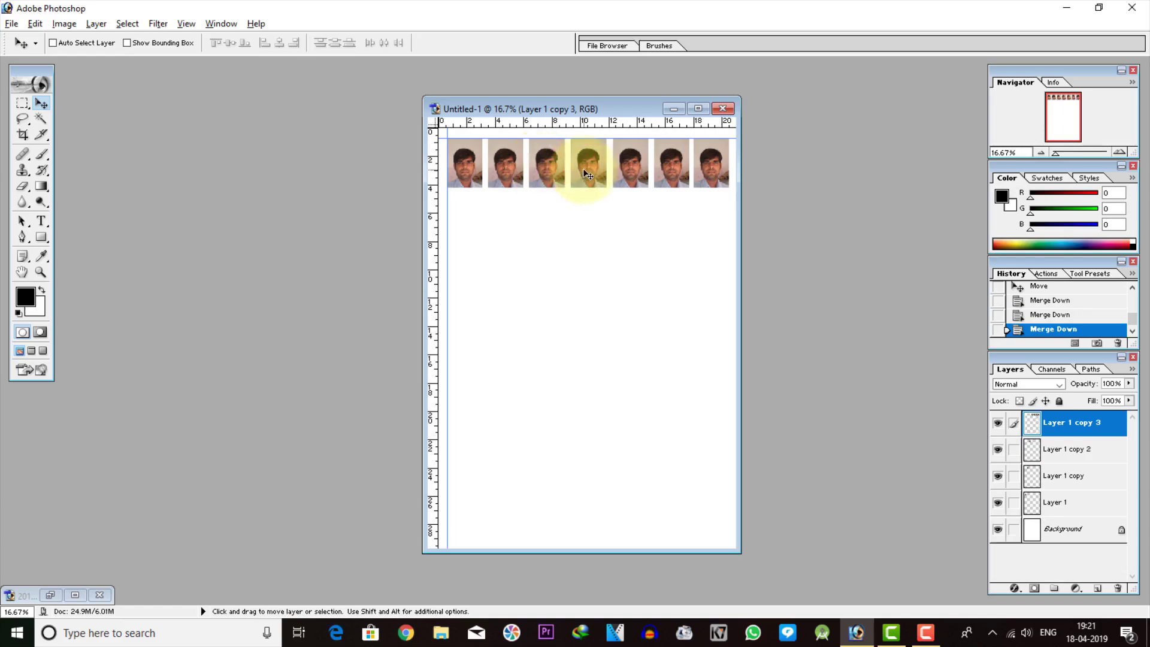
Step: Merge copies 3, 2 and 1, then Layer 1, down into the Background
left_click(583, 168)
key("ctrl+e")
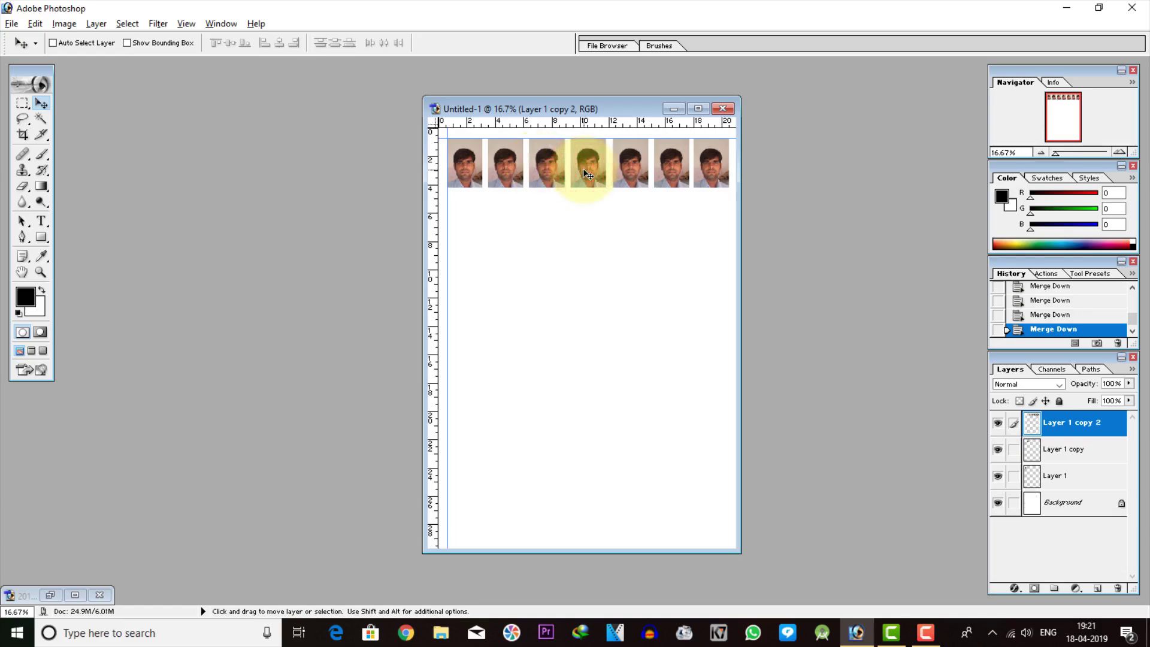
left_click(634, 168)
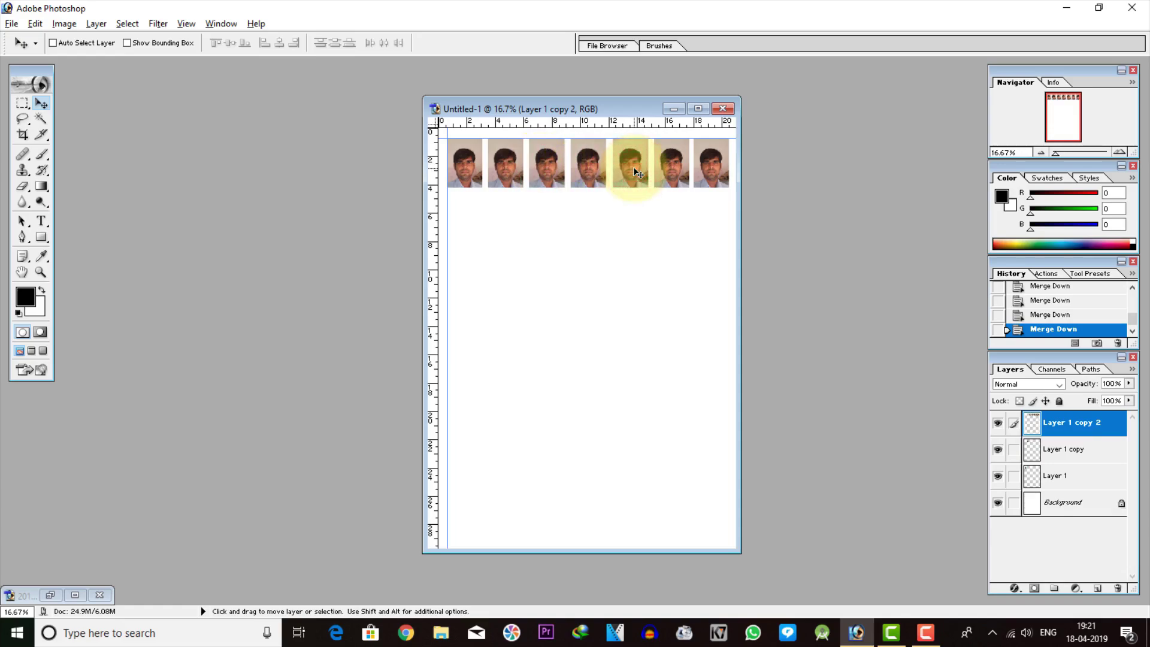
key("ctrl+e")
left_click(667, 167)
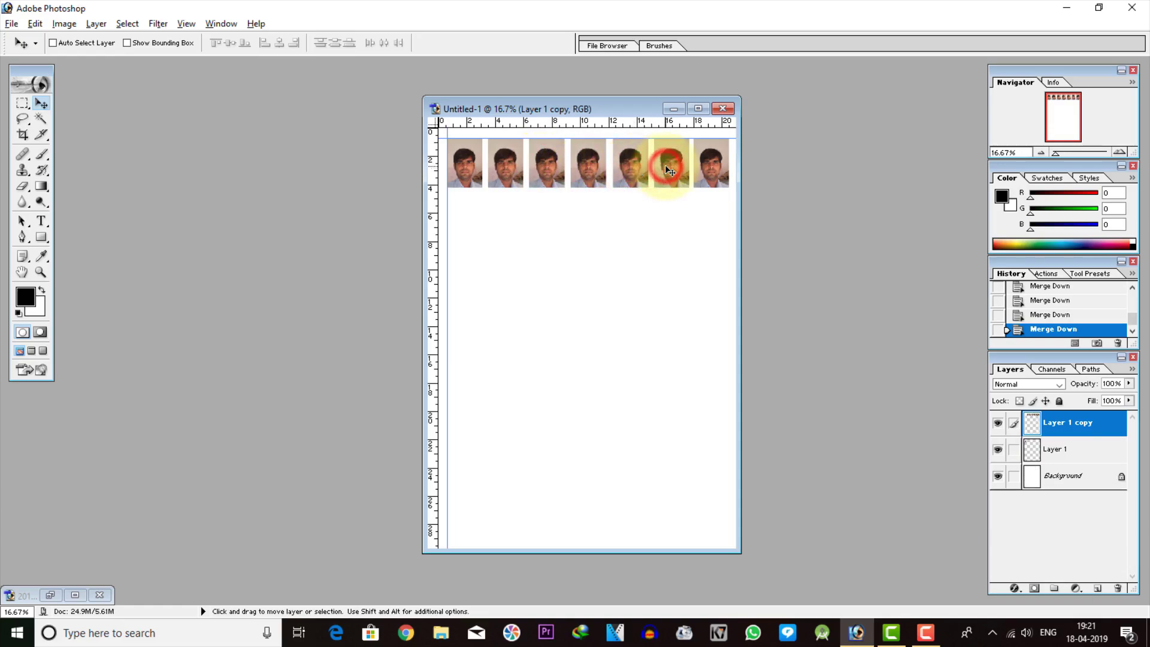
key("ctrl+e")
left_click(704, 172)
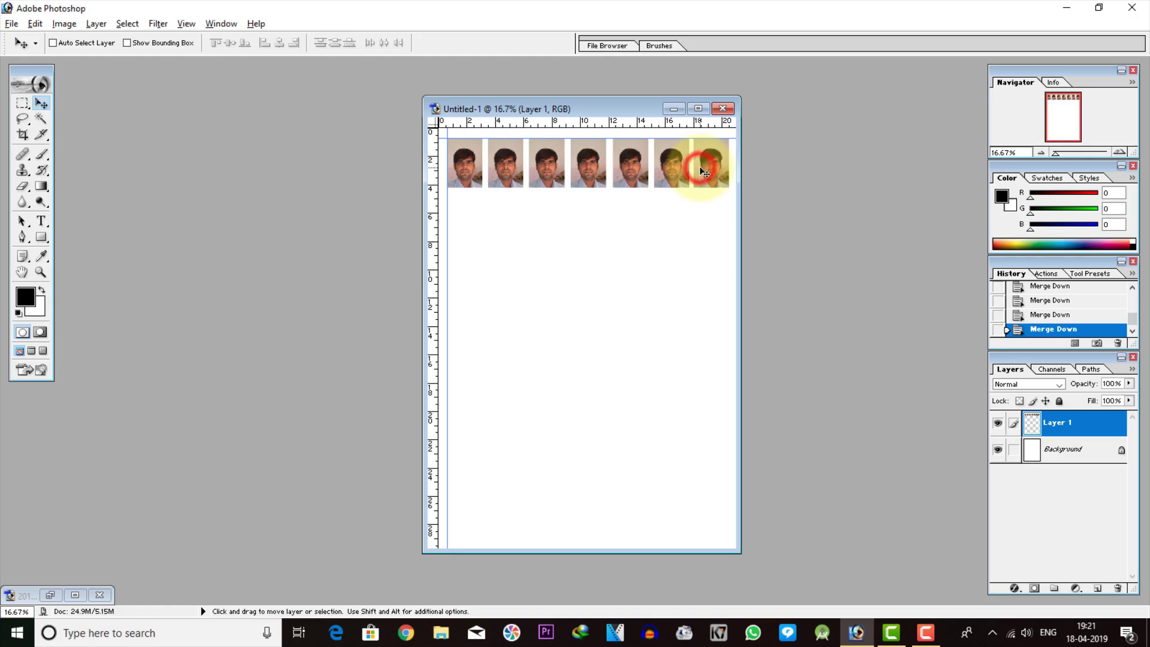
key("ctrl+e")
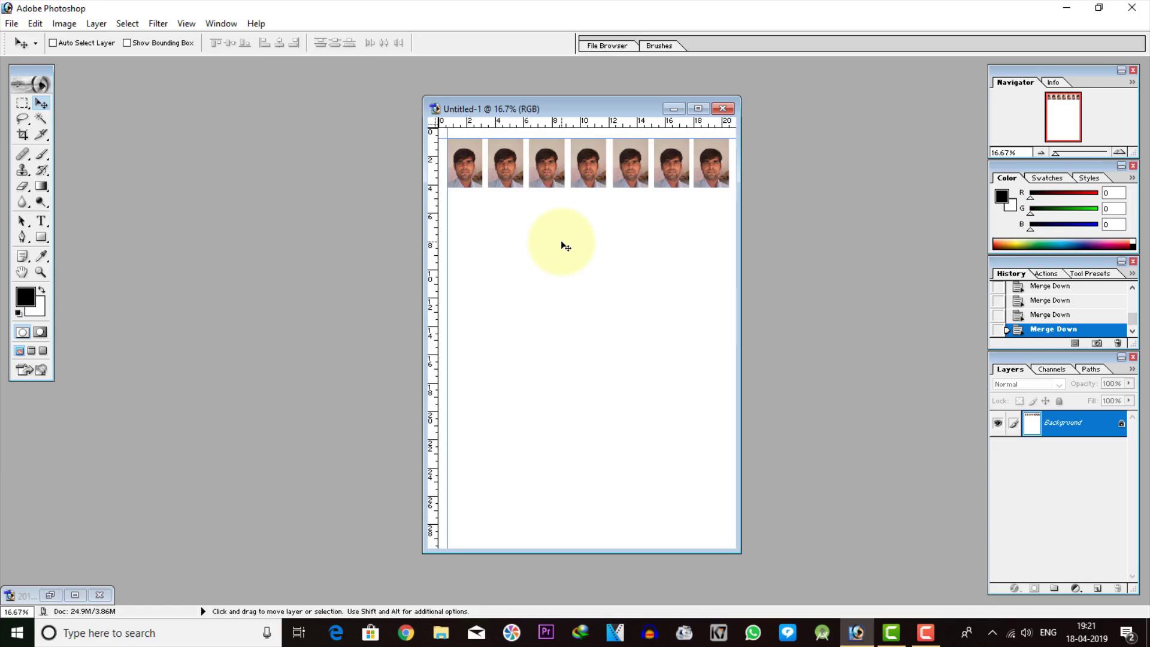
Step: Copy the portrait row downward into seven aligned rows, then hide the rulers
left_click_drag(552, 168, 557, 238)
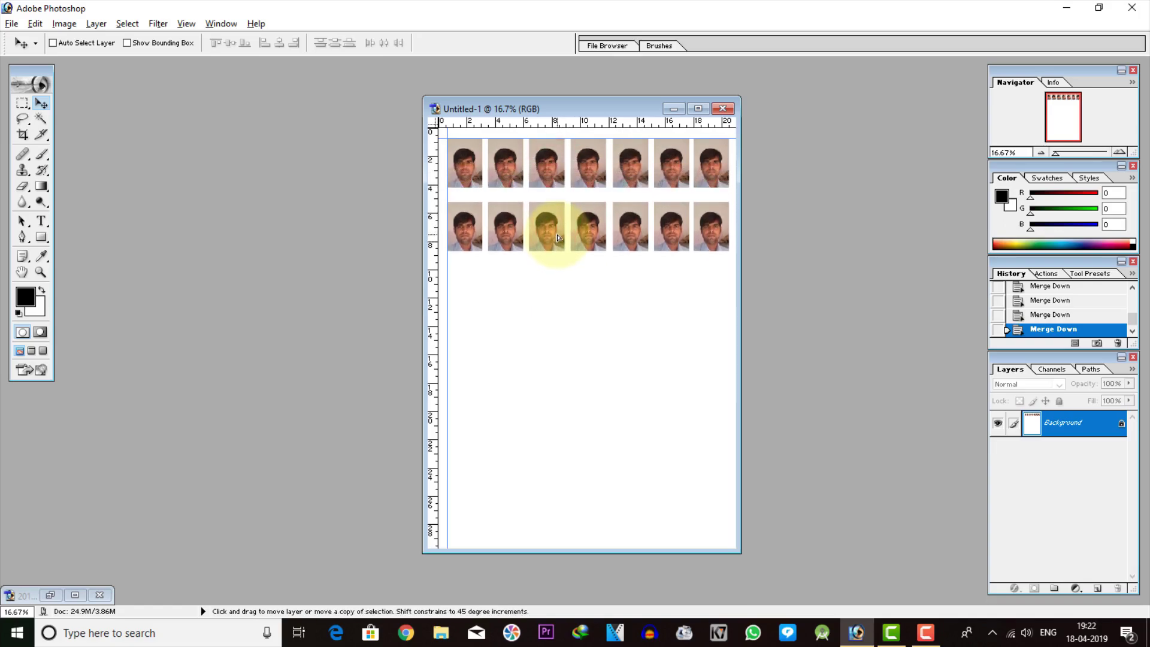
left_click_drag(557, 237, 558, 234)
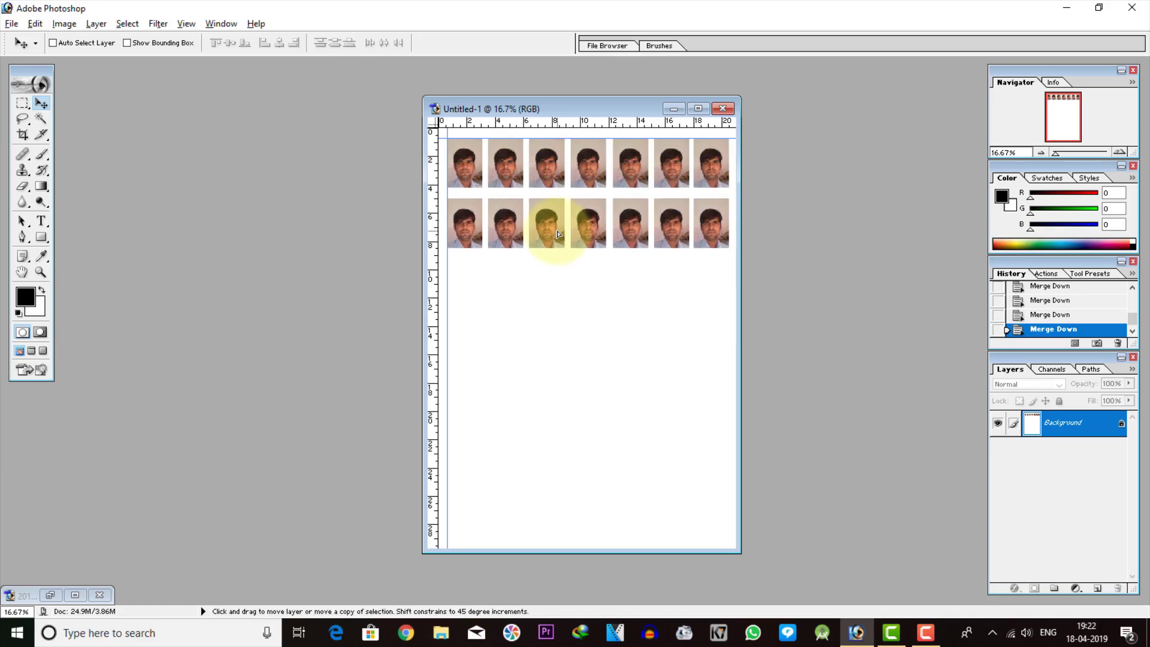
left_click(558, 235, "alt")
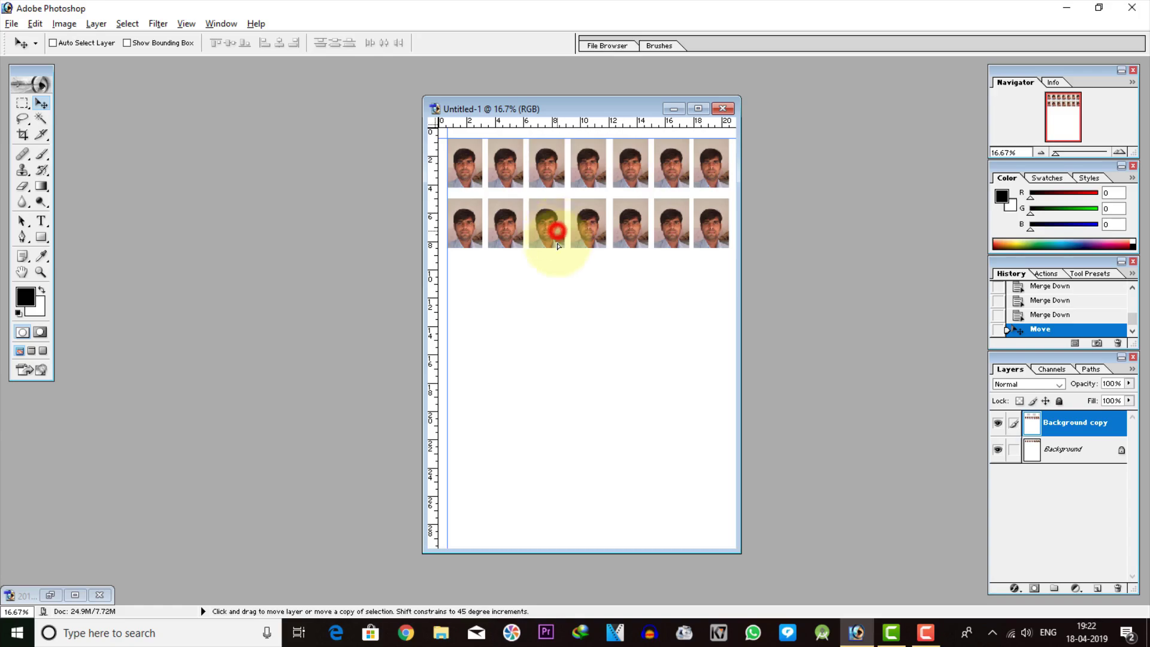
left_click_drag(557, 245, 556, 291)
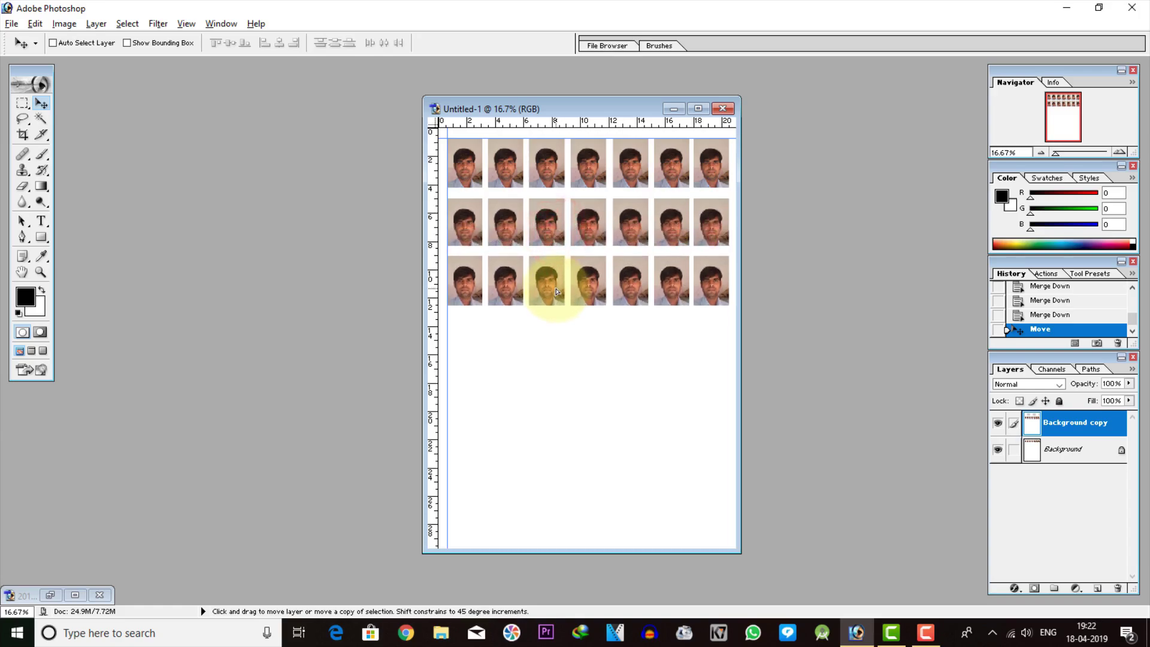
left_click_drag(555, 291, 544, 527)
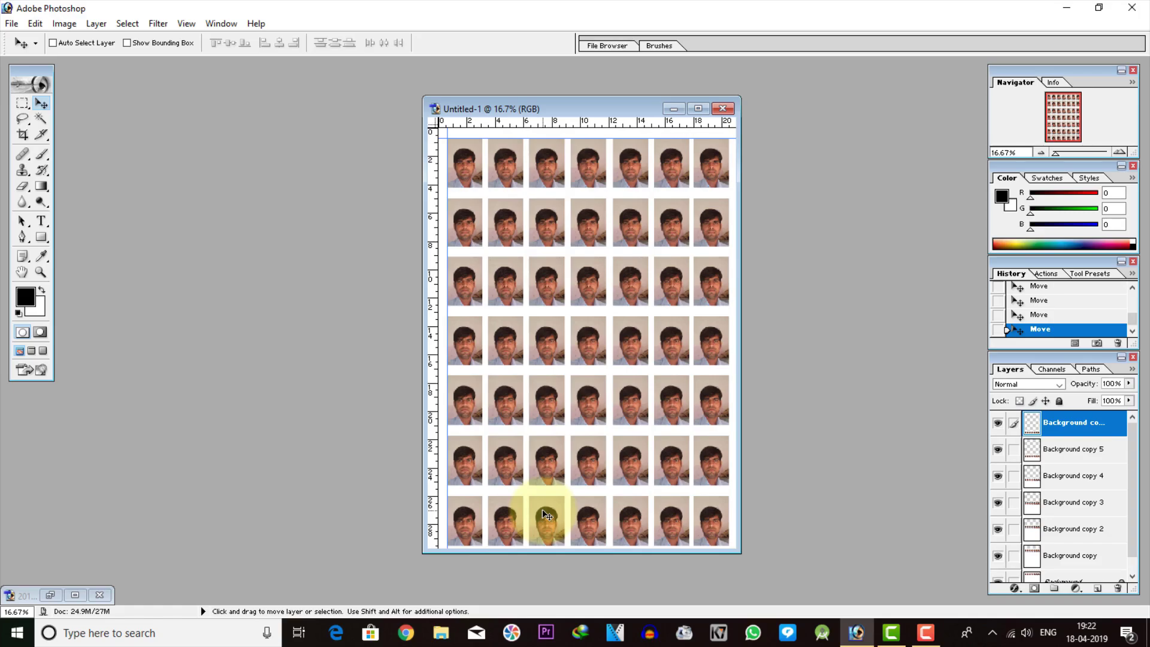
key("ctrl+r")
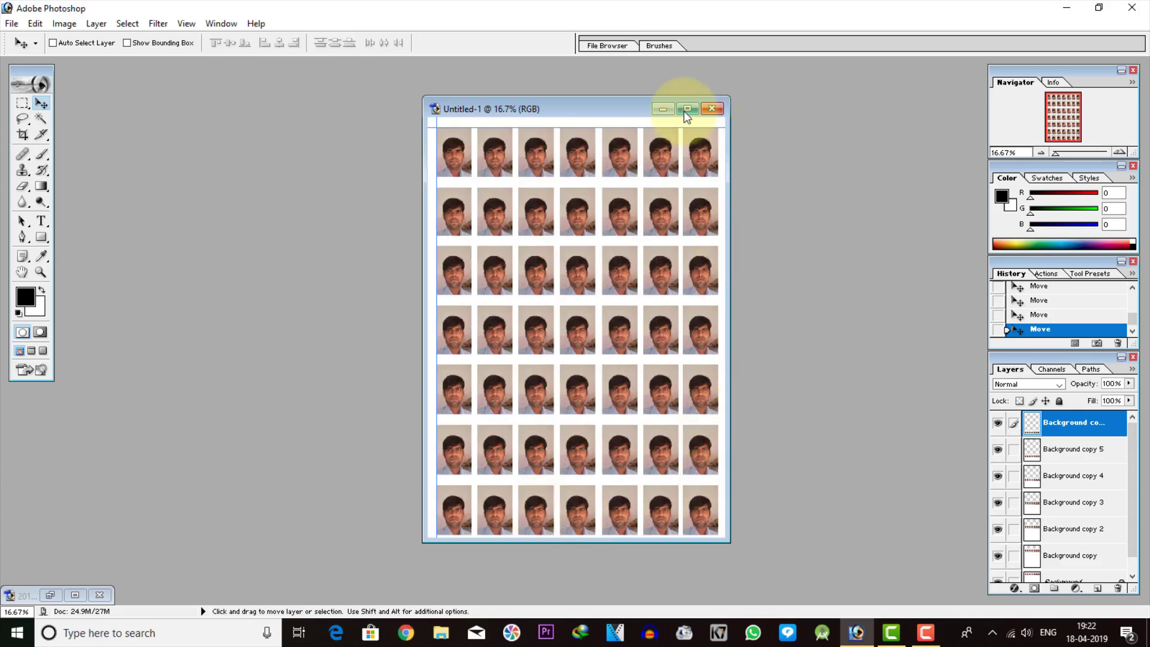
Step: Maximize the document window, clear the guides off the 7×7 grid, and bring up Print
left_click(686, 109)
left_click_drag(684, 112, 830, 224)
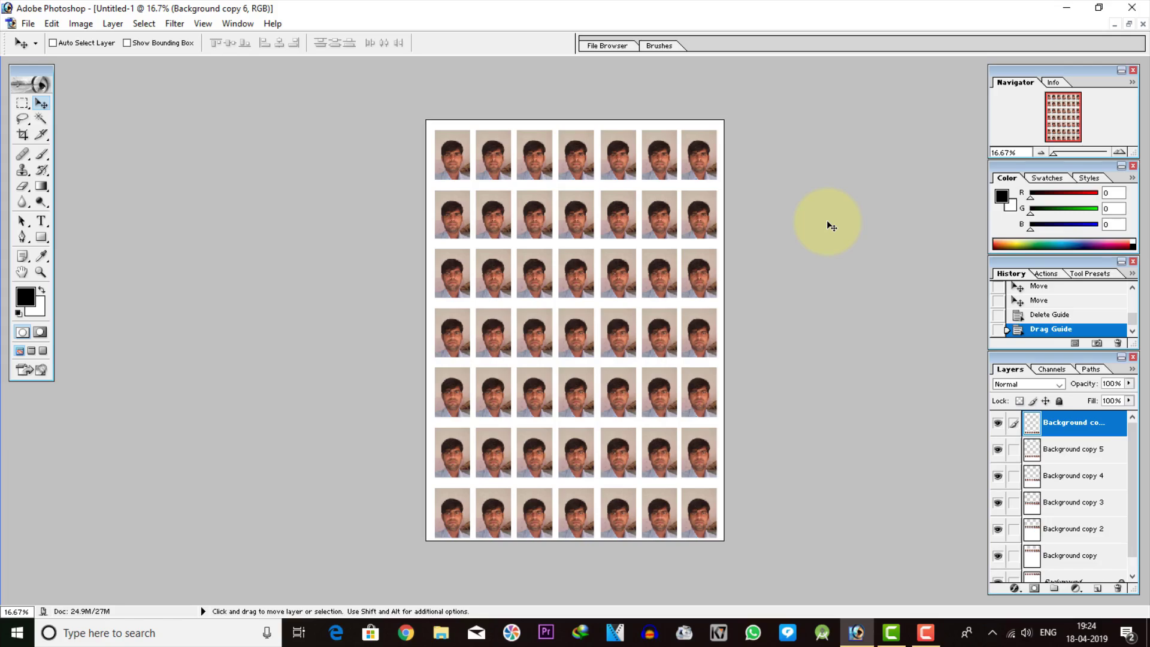
key("ctrl+p")
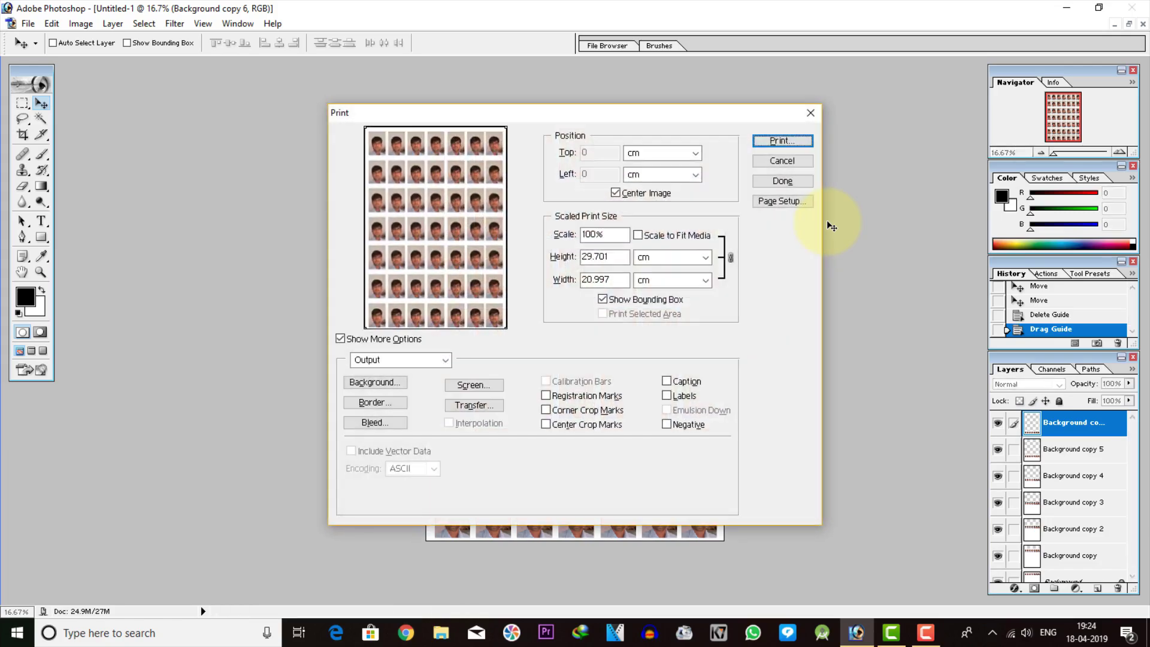